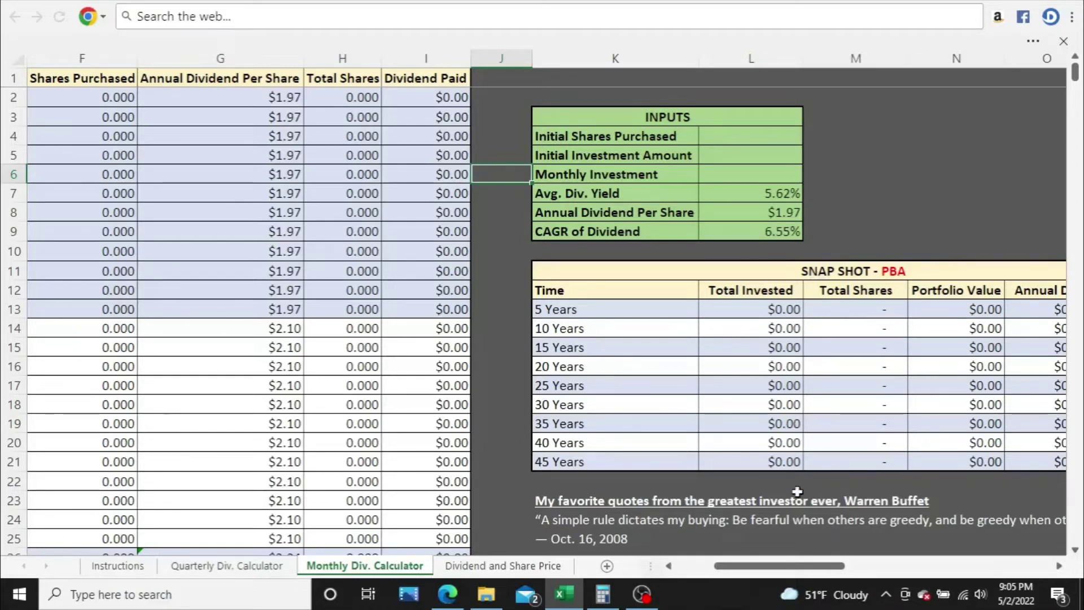
- Scroll to the INPUTS table and enter 50 as the Monthly Investment in L6
left_click_drag(770, 567, 732, 573)
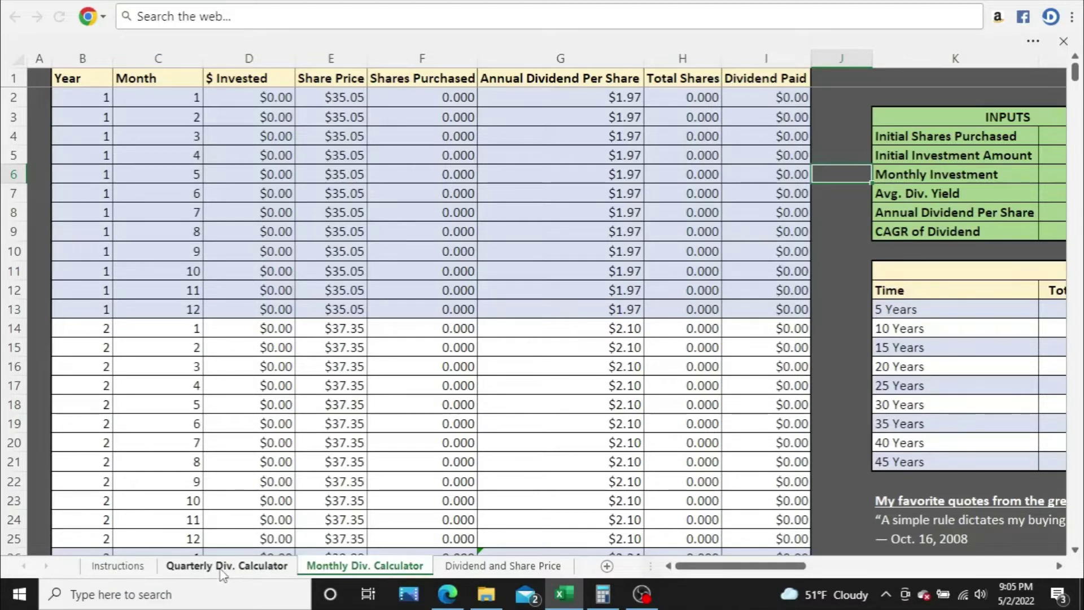
left_click_drag(705, 565, 766, 570)
left_click(505, 173)
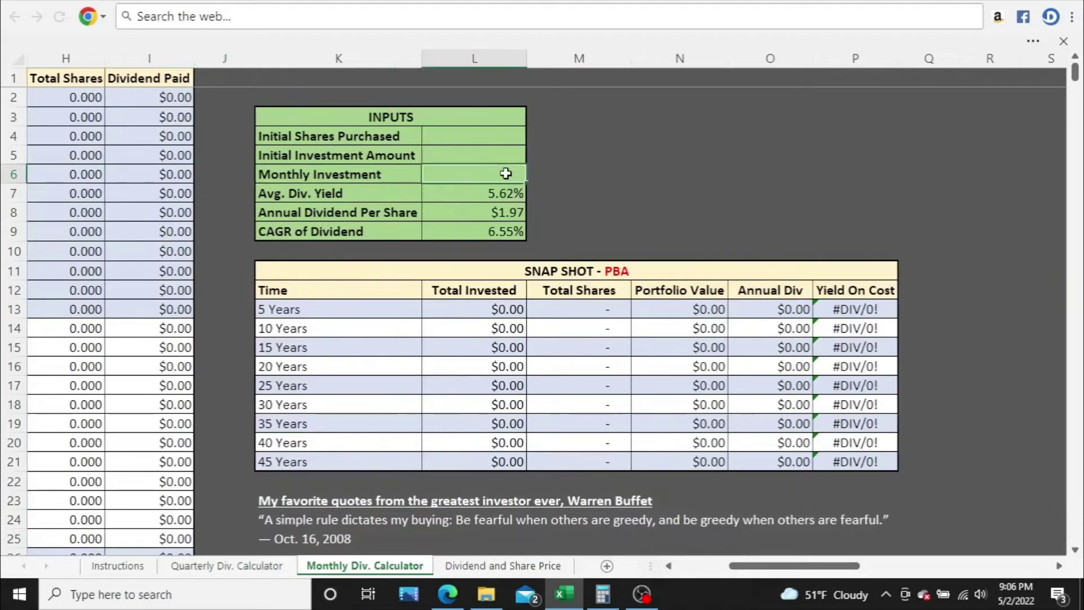
type("50")
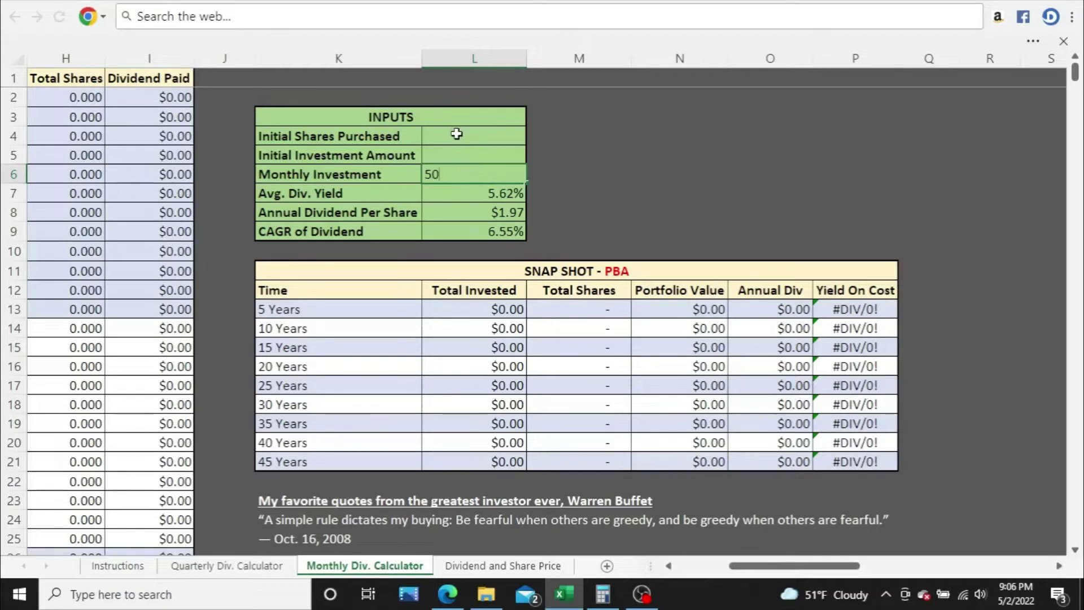
- Commit the $50.00 monthly investment and review the 5-year portfolio value, annual dividend and yield on cost
key("Return")
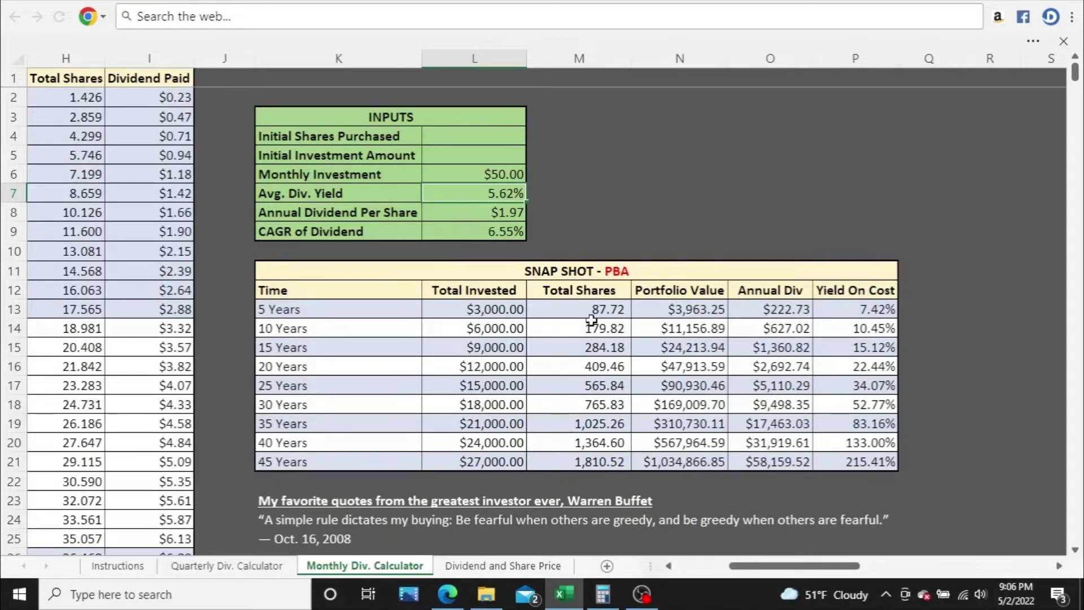
left_click(655, 309)
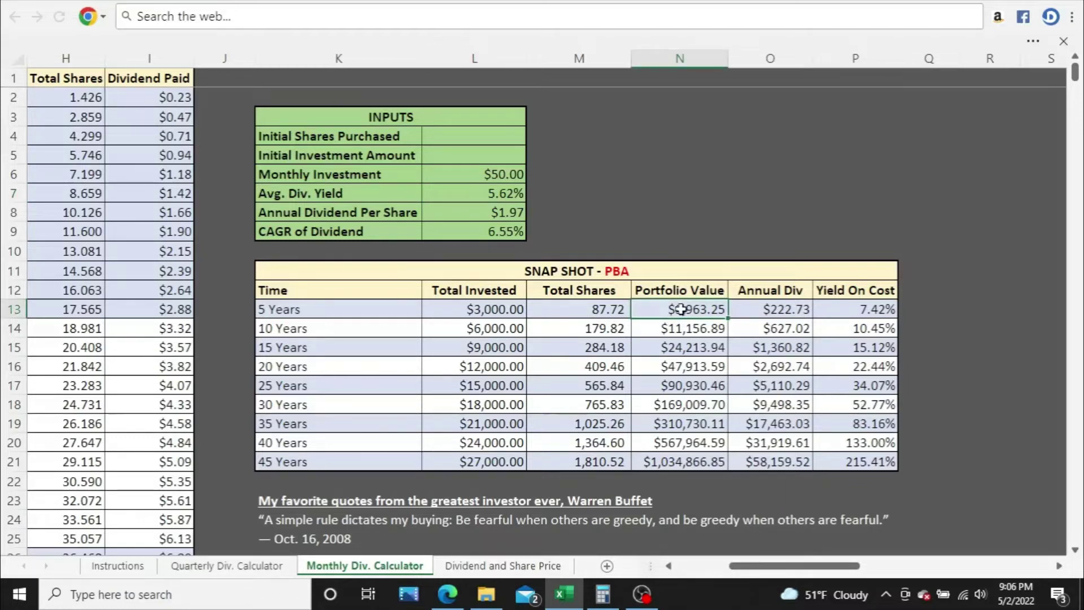
left_click(757, 311)
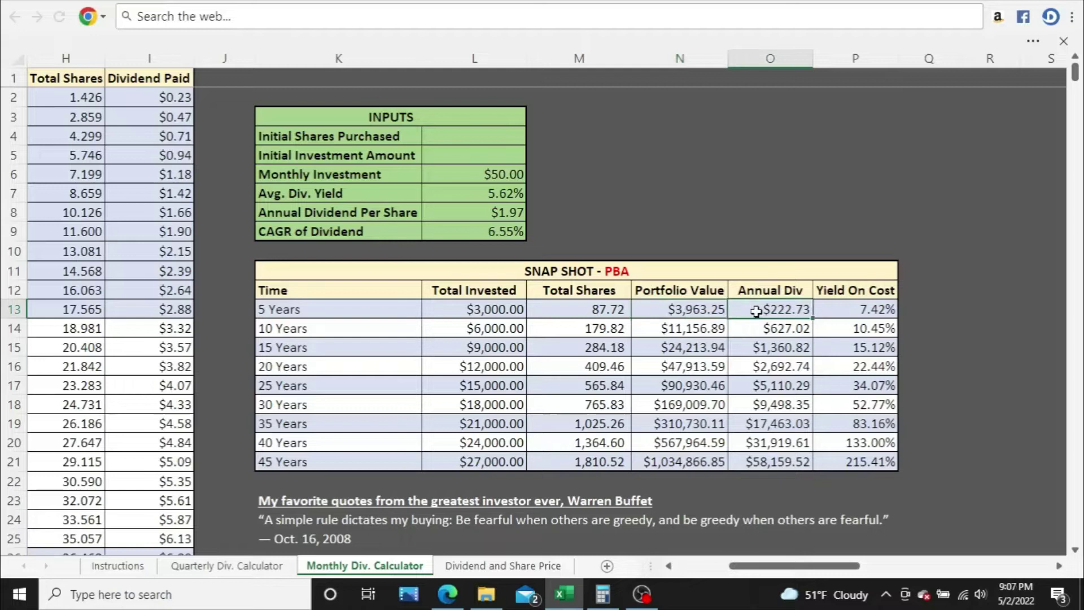
left_click(845, 315)
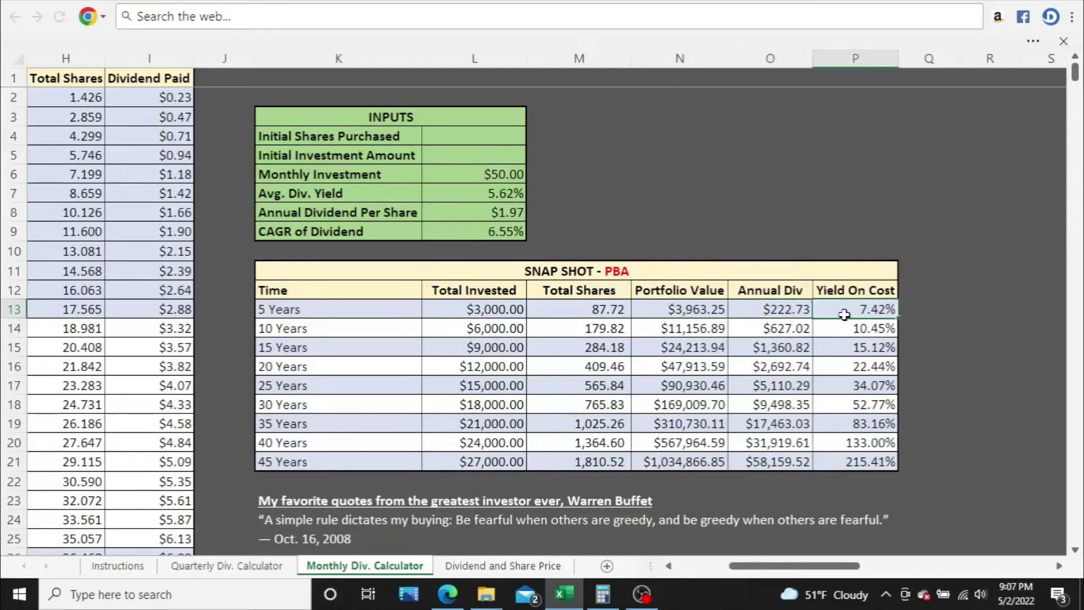
left_click(462, 193)
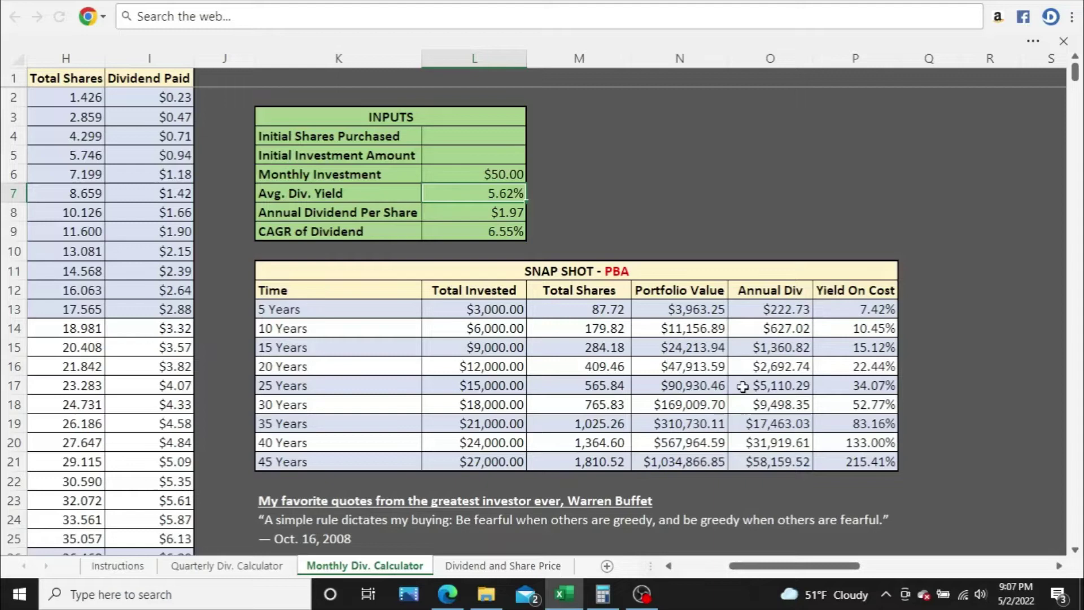
- Replace the Monthly Investment in L6 with 100
left_click(455, 176)
key("BackSpace")
type("100")
key("Return")
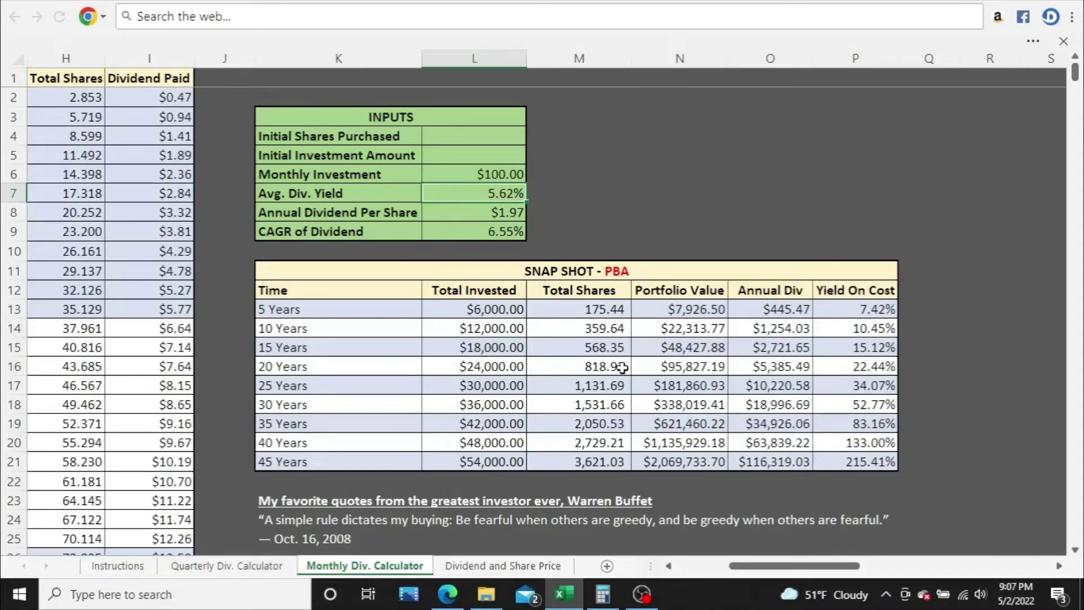
- Review the 25-, 40- and 45-year portfolio values and annual dividends for $100 monthly
left_click(741, 387)
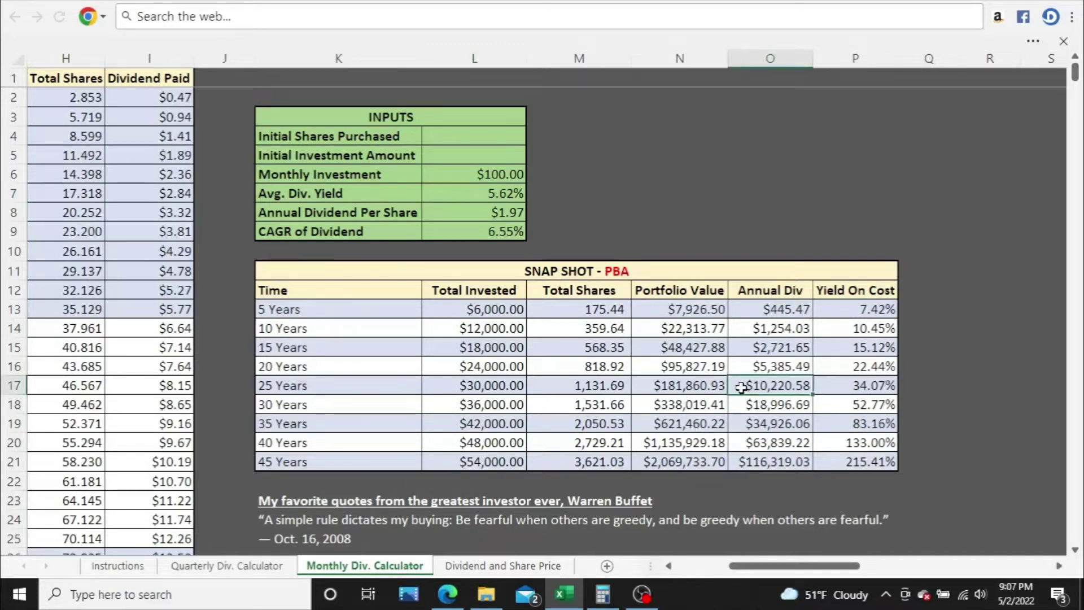
left_click(650, 386)
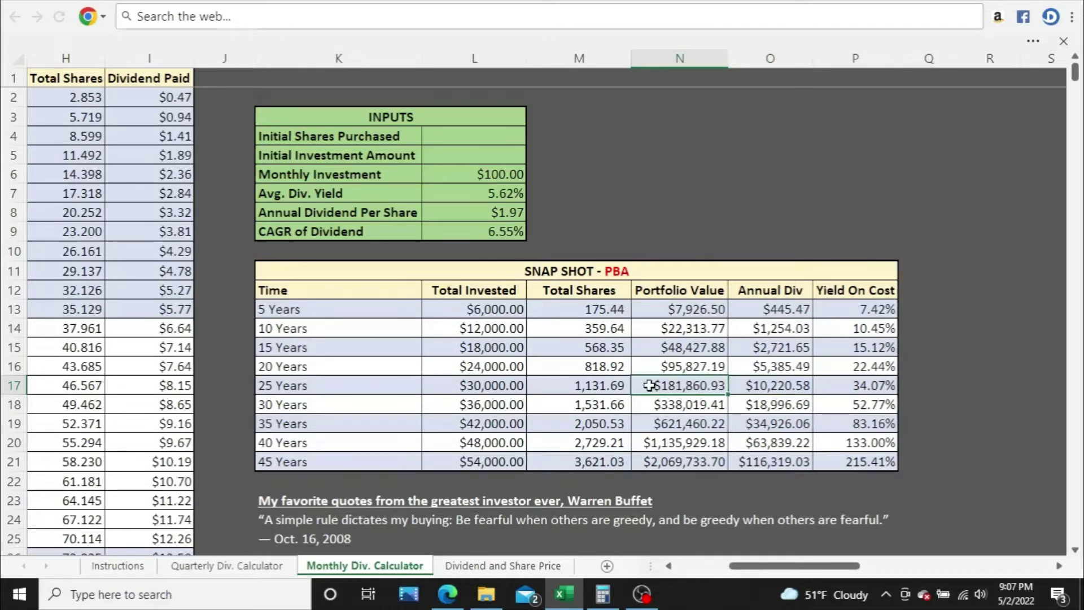
left_click(639, 442)
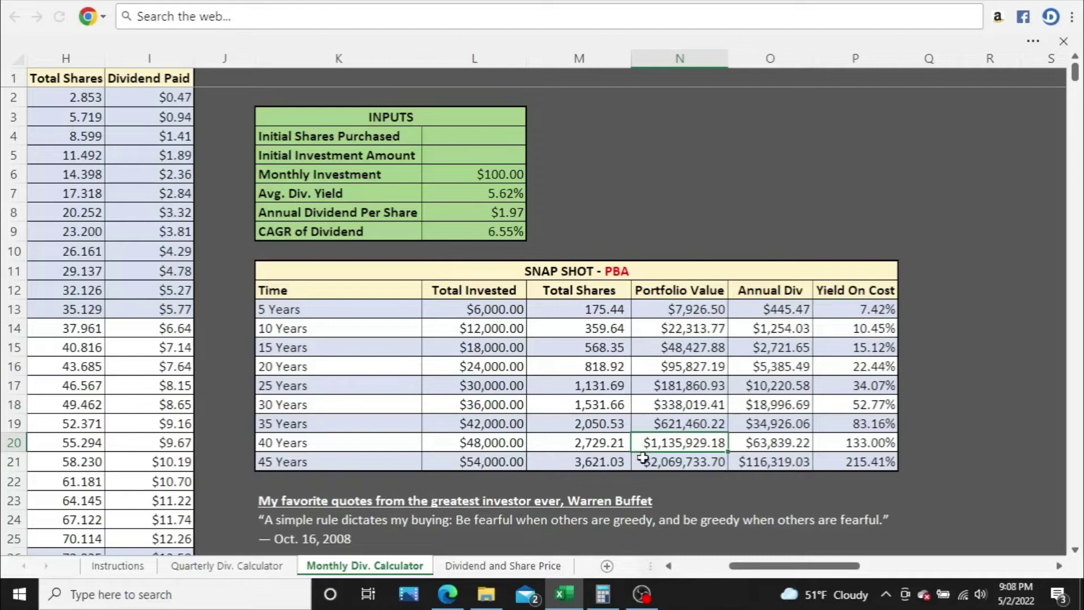
left_click(642, 458)
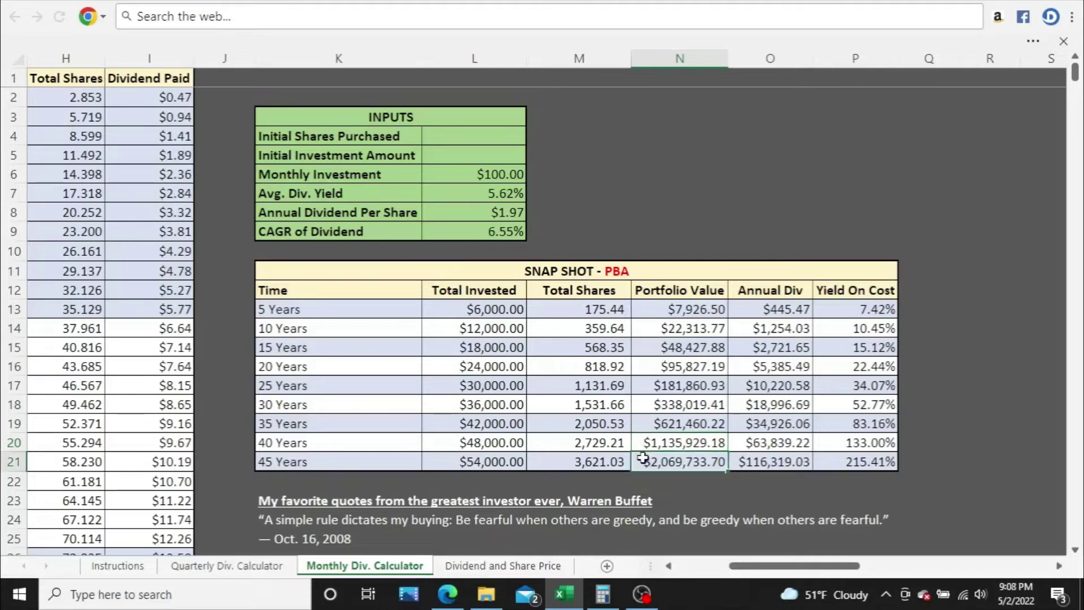
left_click(740, 461)
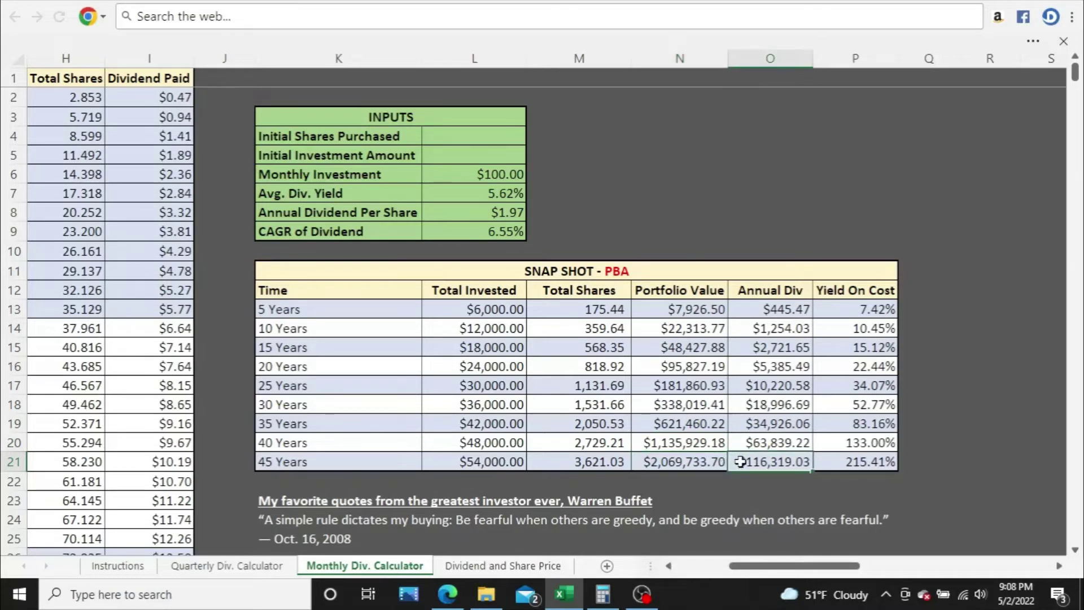
left_click(468, 174)
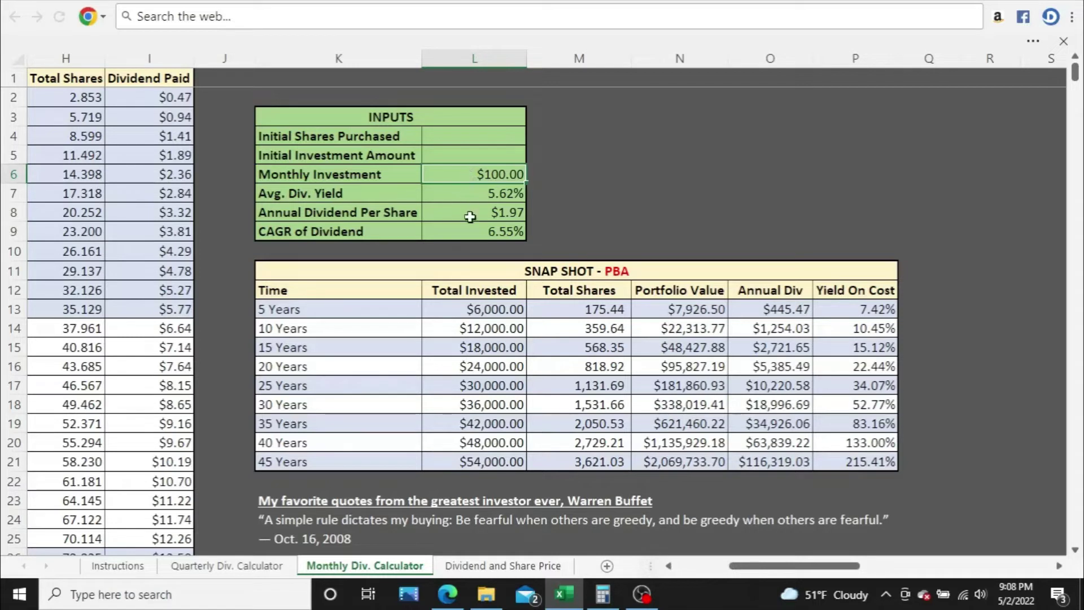
left_click(474, 196)
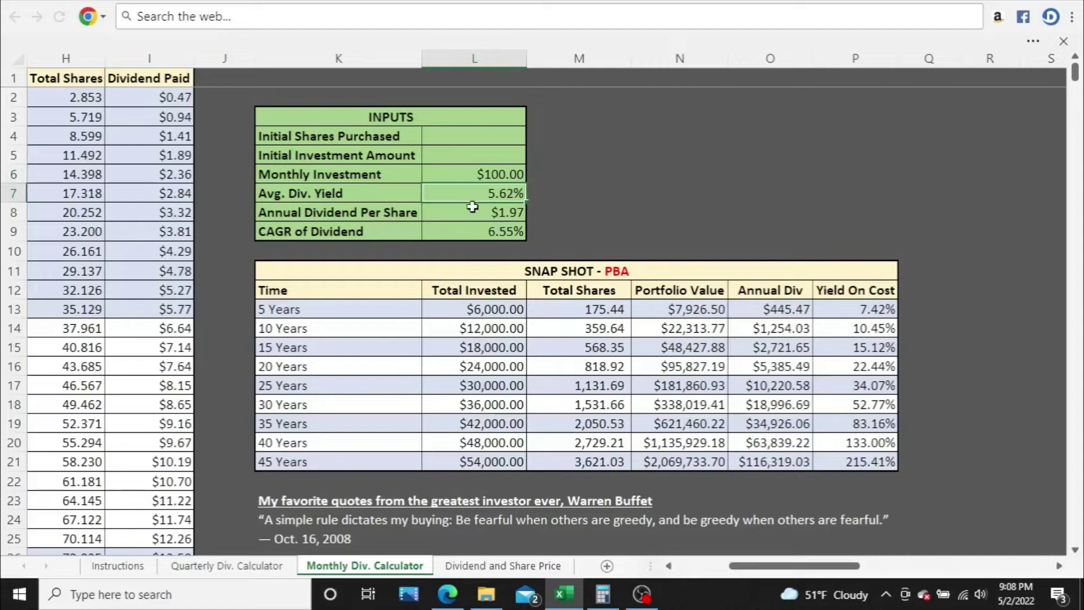
left_click(472, 231)
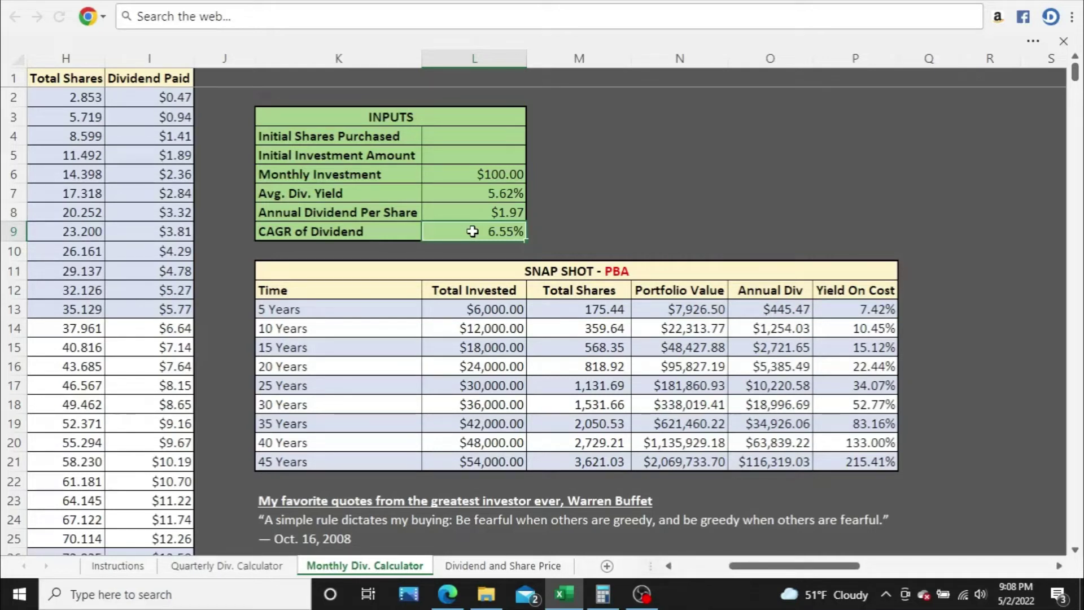
type("3")
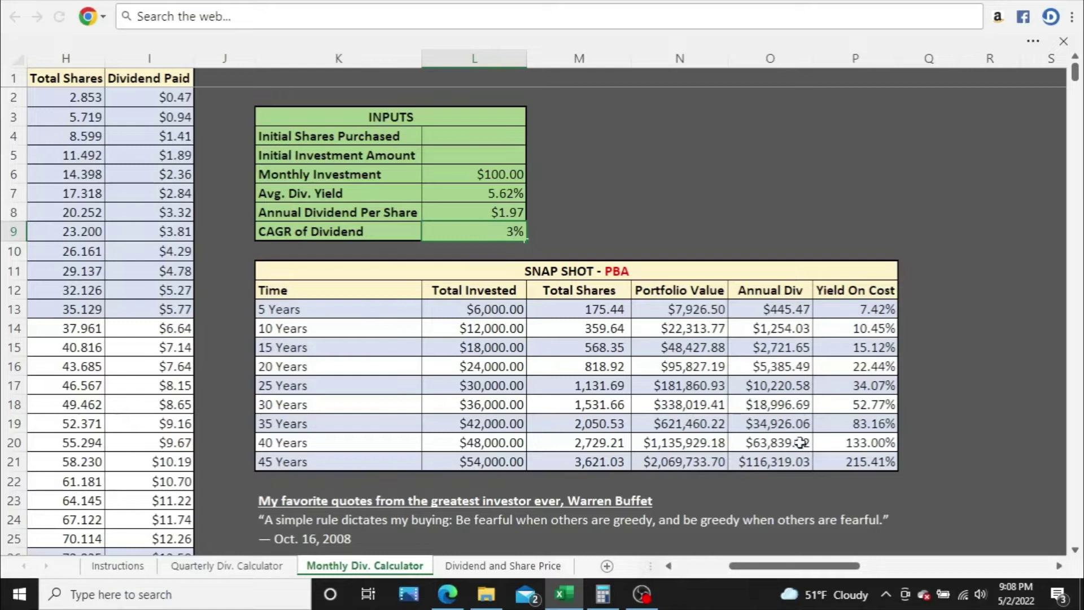
key("Return")
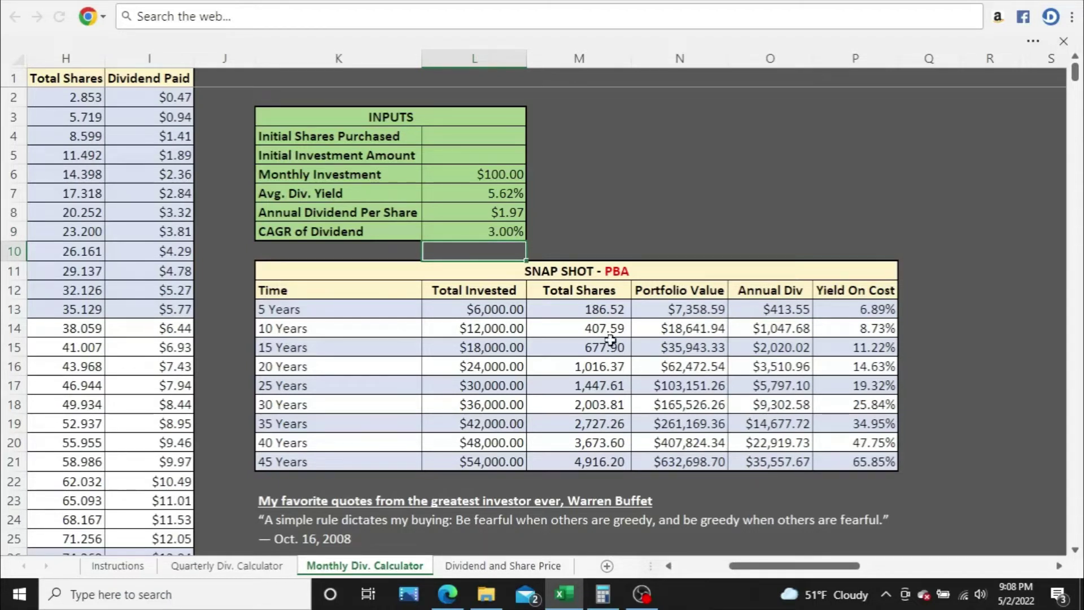
left_click(486, 228)
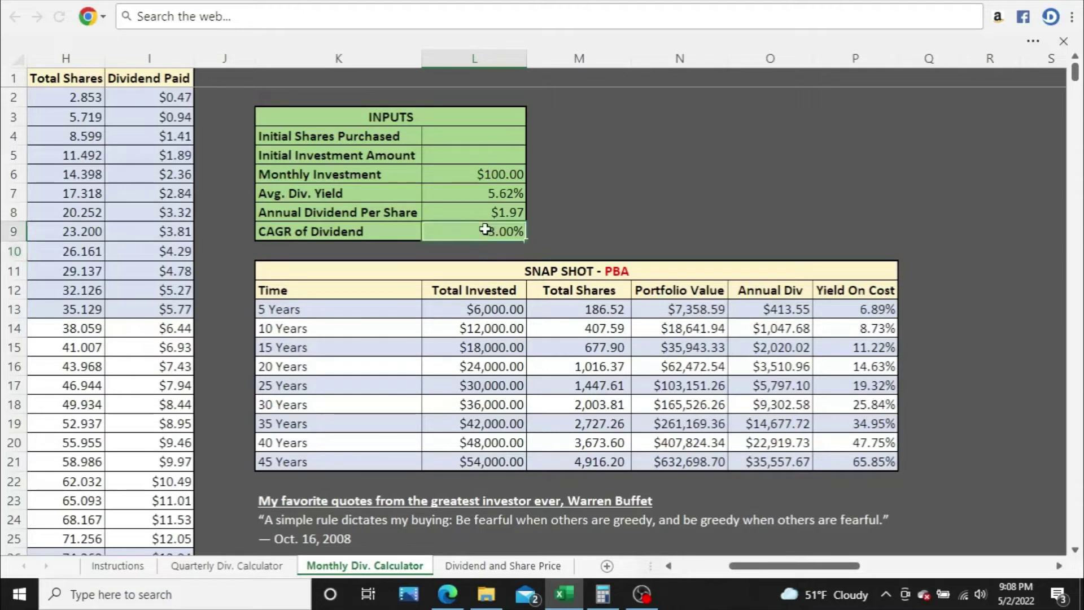
type("6.55")
key("Return")
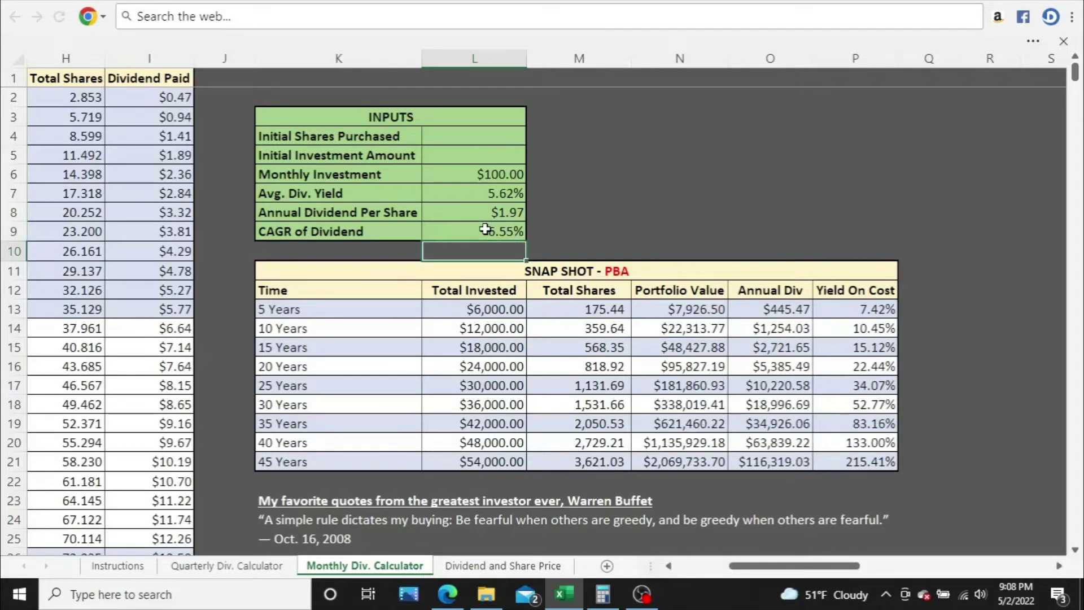
- Check the CAGR, yield and dividend-per-share inputs, then the 40-year $1,135,929.18 portfolio and $63,839.22 dividend
left_click(454, 233)
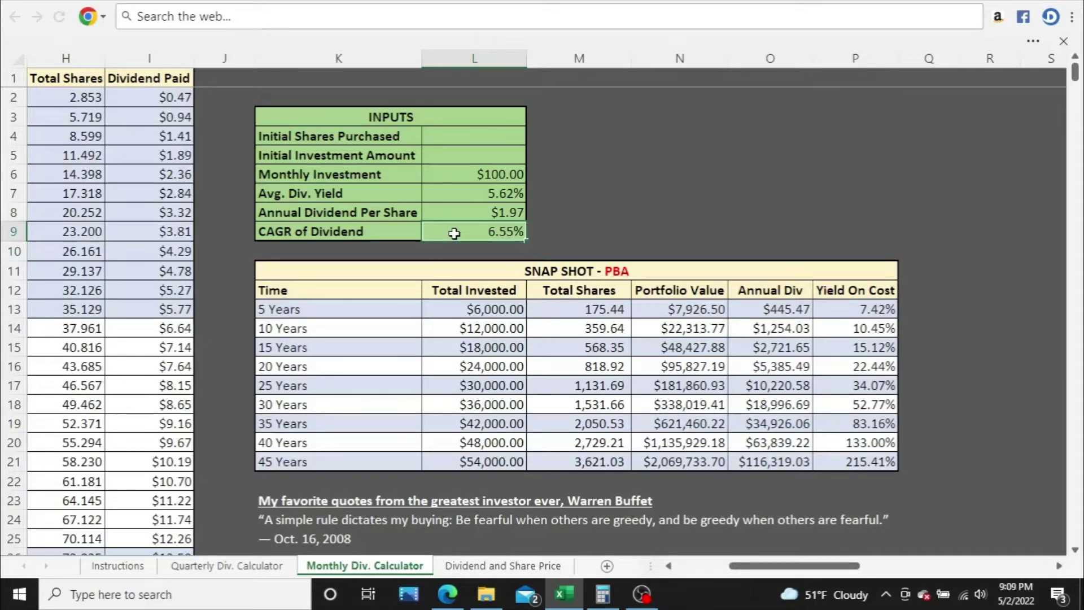
left_click(454, 194)
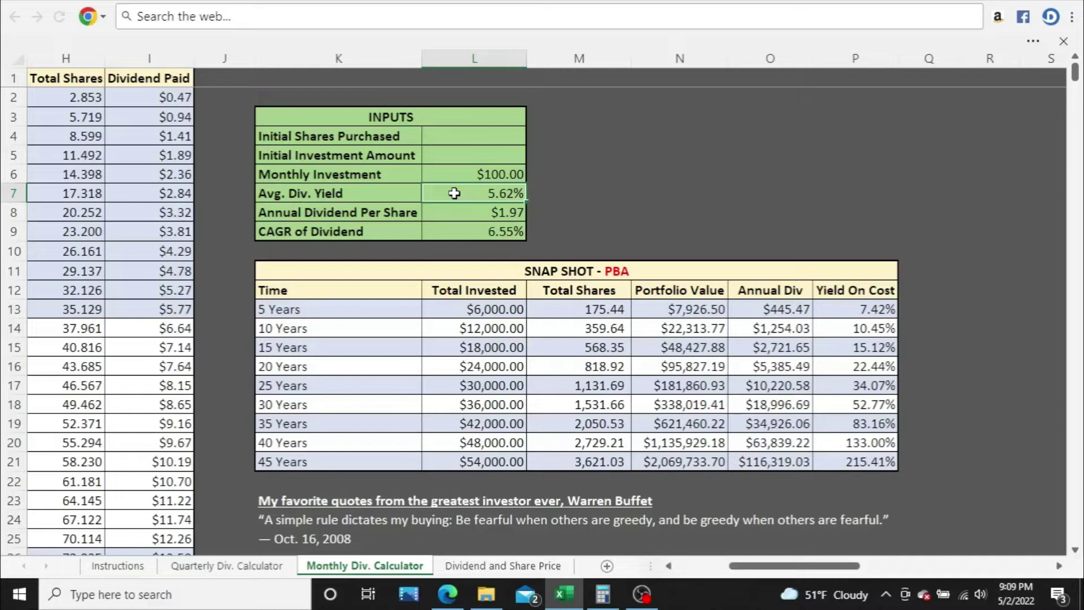
left_click(455, 212)
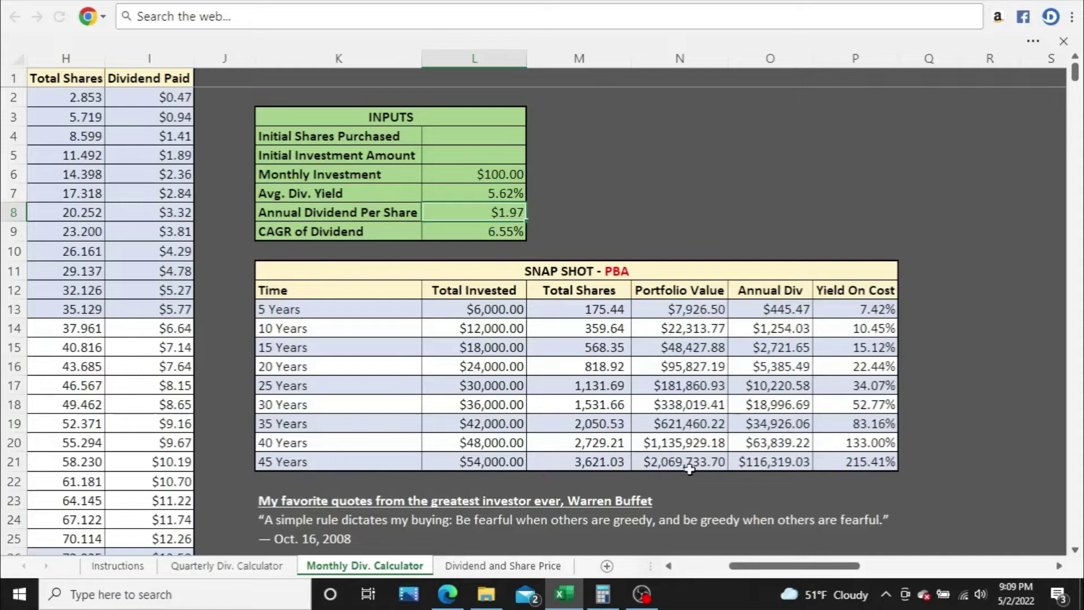
left_click(668, 442)
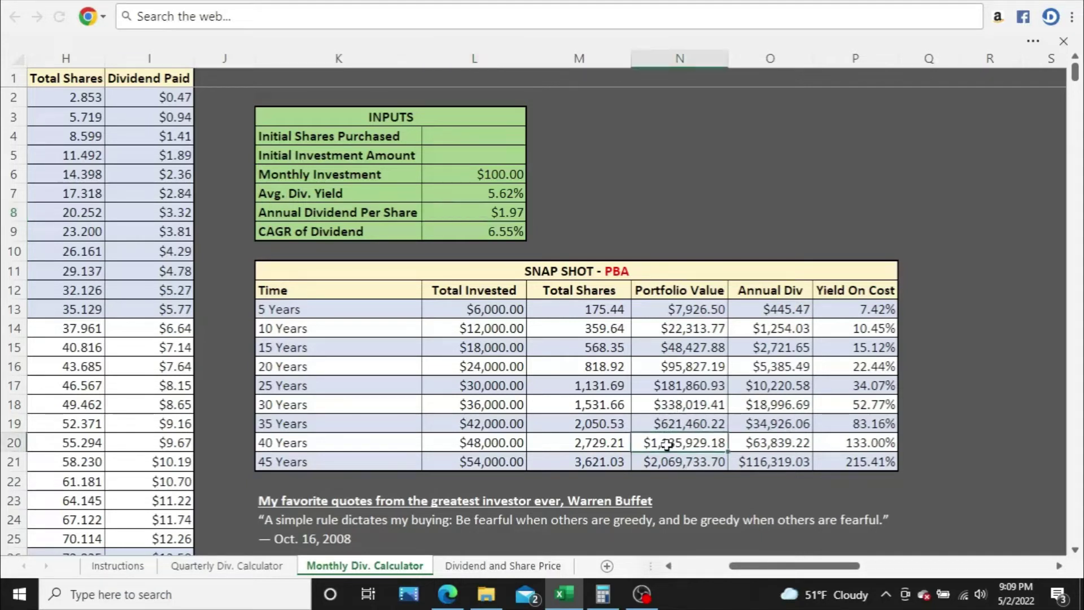
left_click(759, 441)
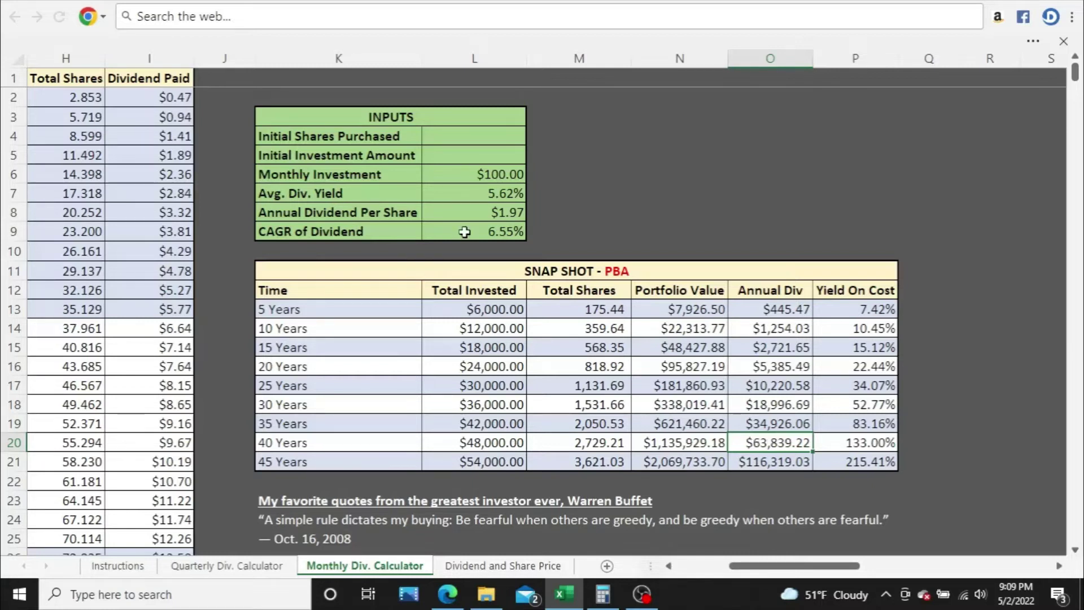
- Set the Monthly Investment to 200 and check the 35- and 45-year annual dividends
left_click(465, 172)
type("200")
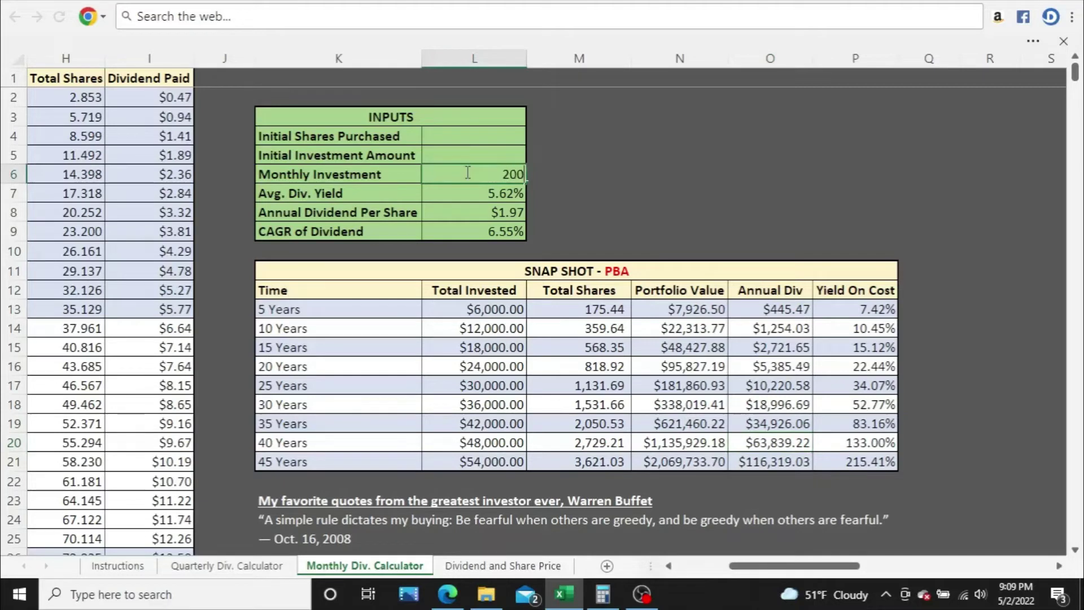
key("Return")
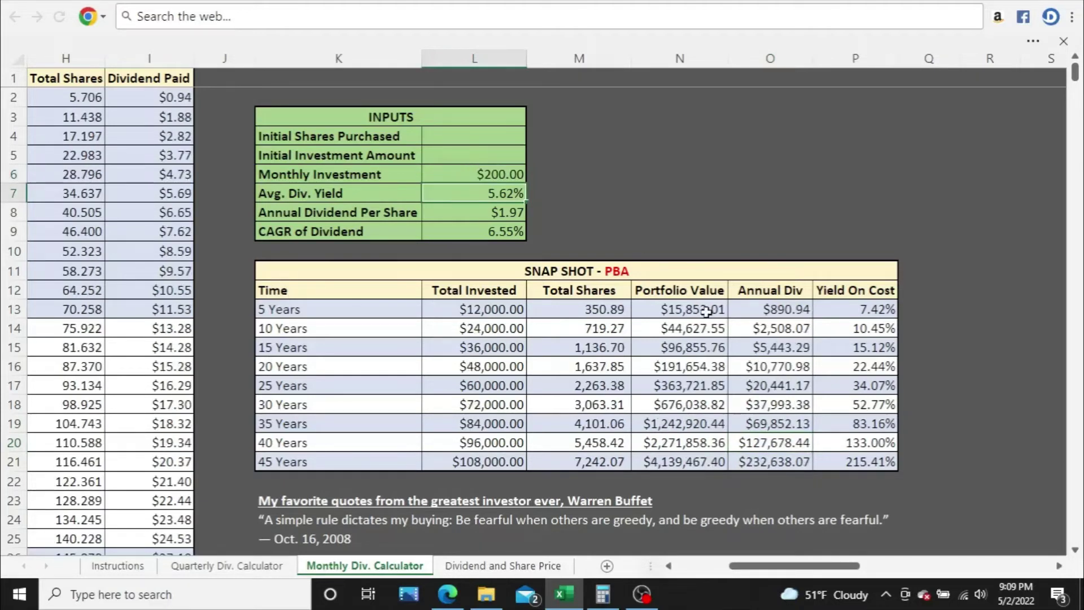
left_click(738, 429)
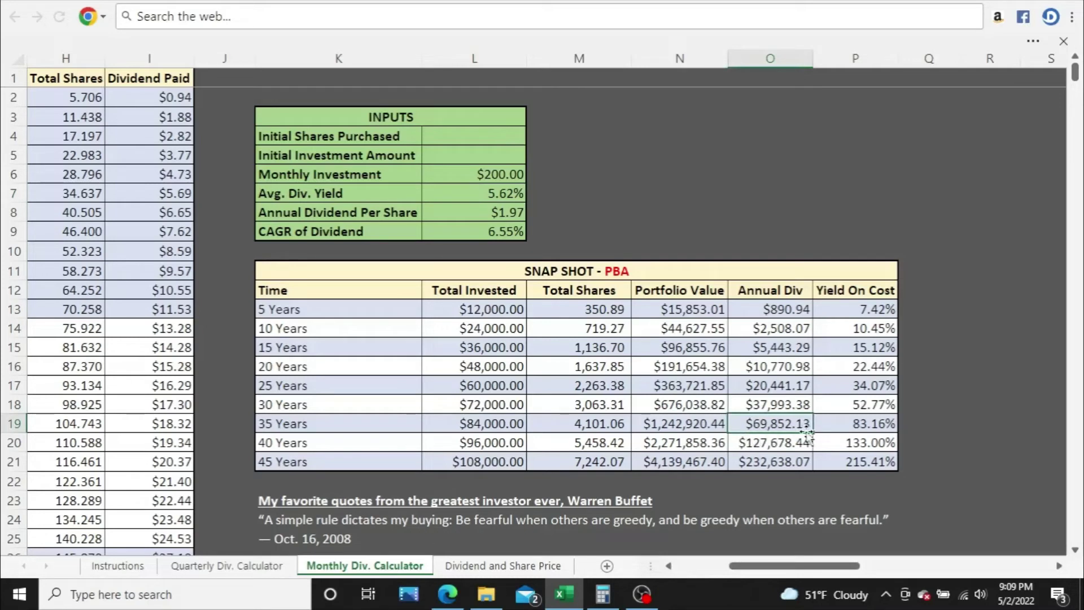
left_click(743, 465)
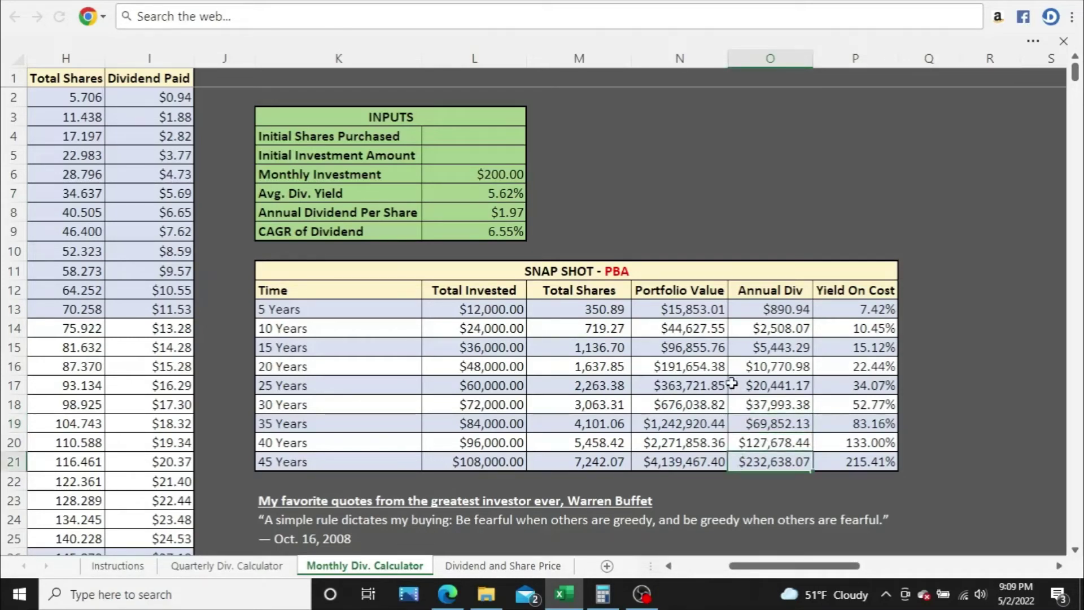
- Try monthly investments of 500 and then 750 in L6
left_click(452, 174)
double_click(453, 174)
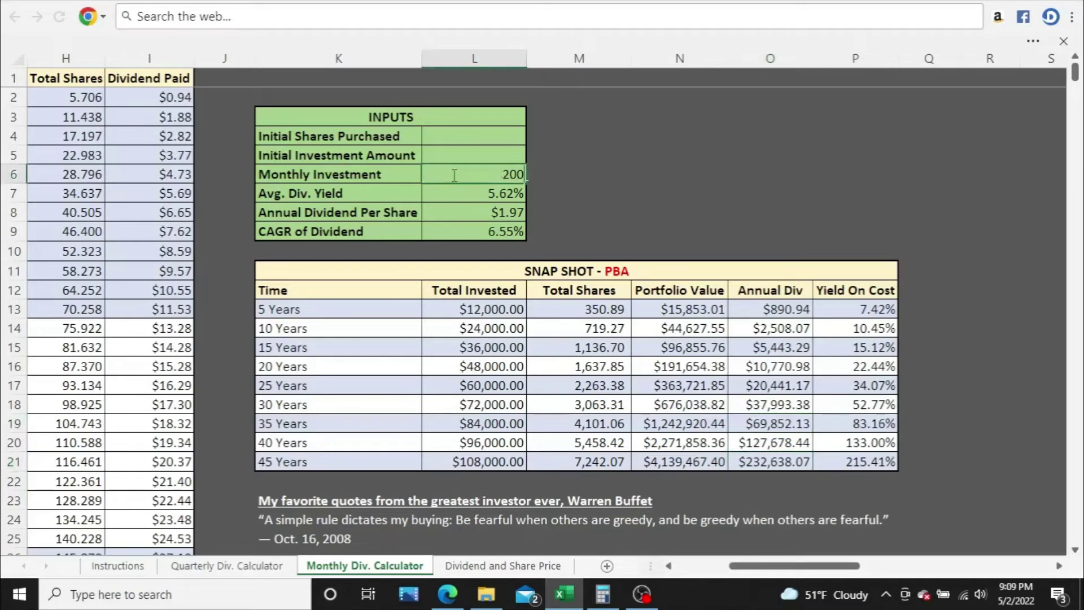
key("BackSpace")
key("BackSpace")
key("BackSpace")
type("500")
key("Return")
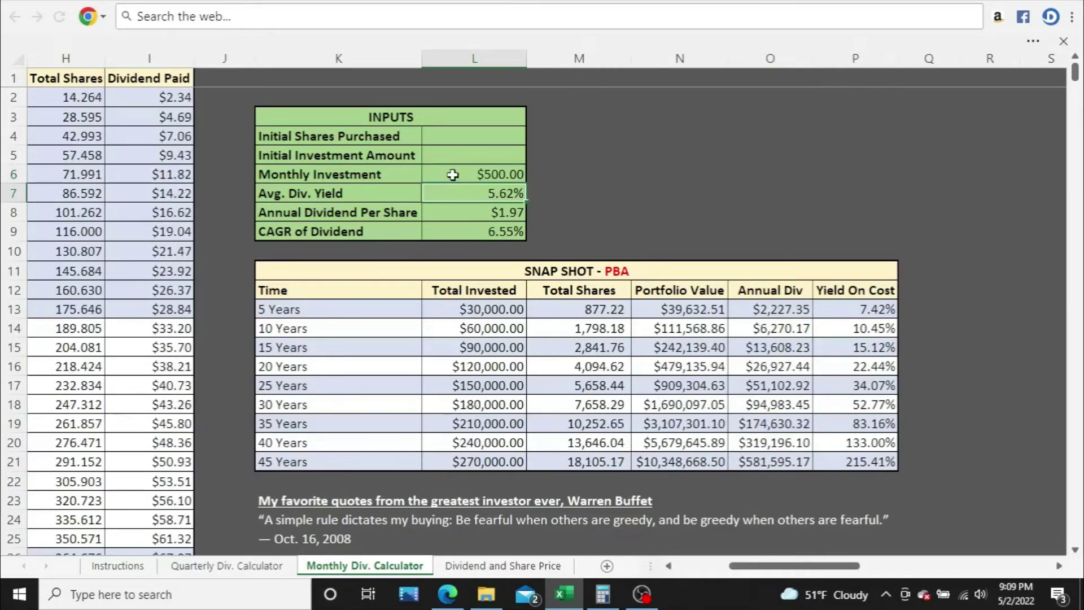
left_click(455, 174)
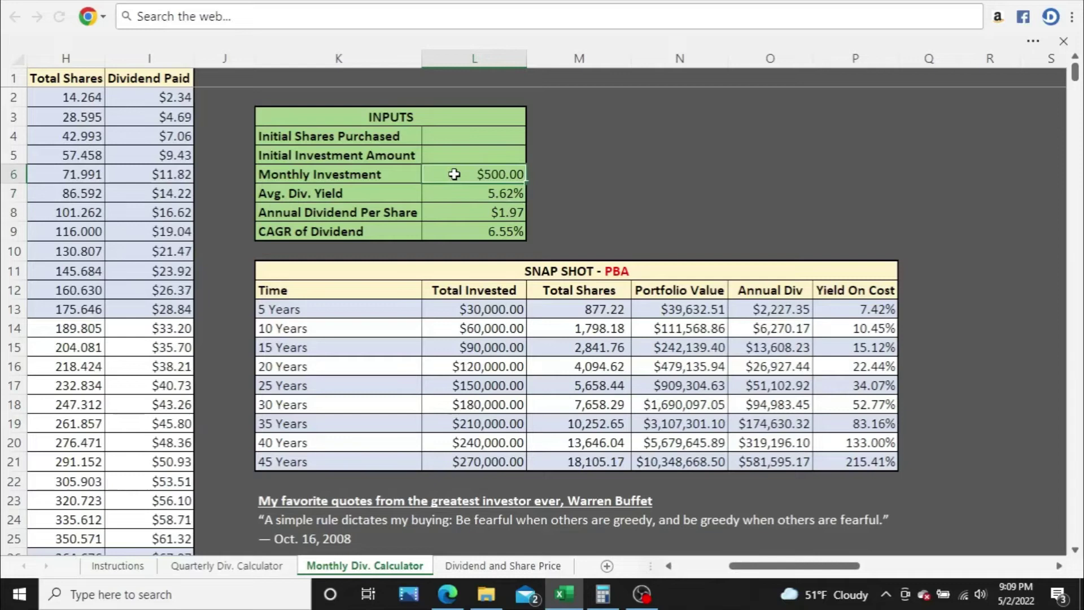
type("750")
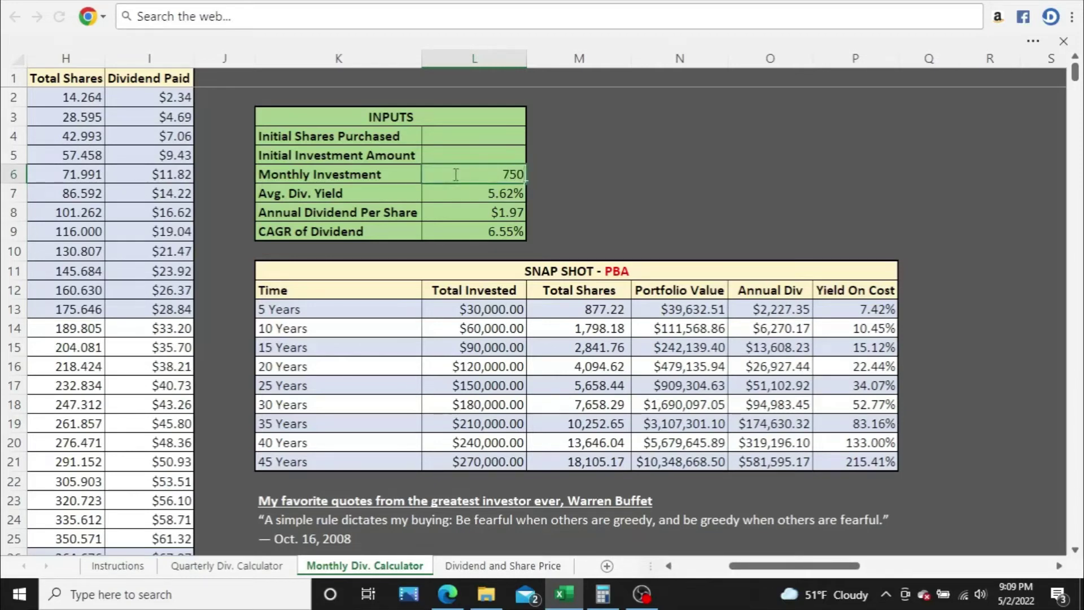
key("Return")
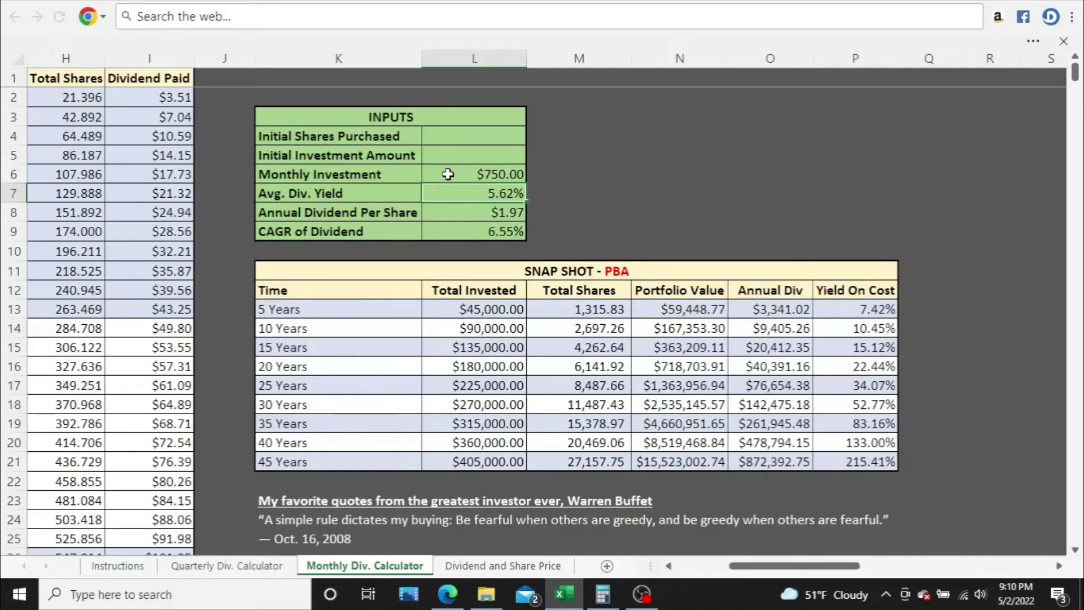
- Enter 1000 monthly, widen the Annual Div column, and check the 45-year dividend and portfolio values
left_click(448, 173)
type("1000")
key("Return")
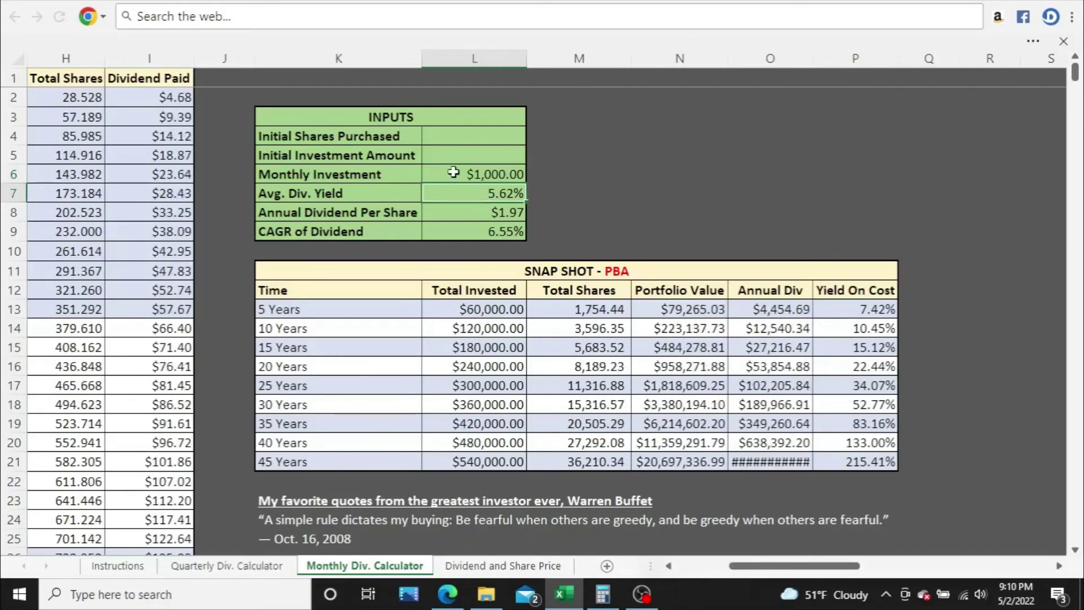
left_click_drag(812, 58, 824, 58)
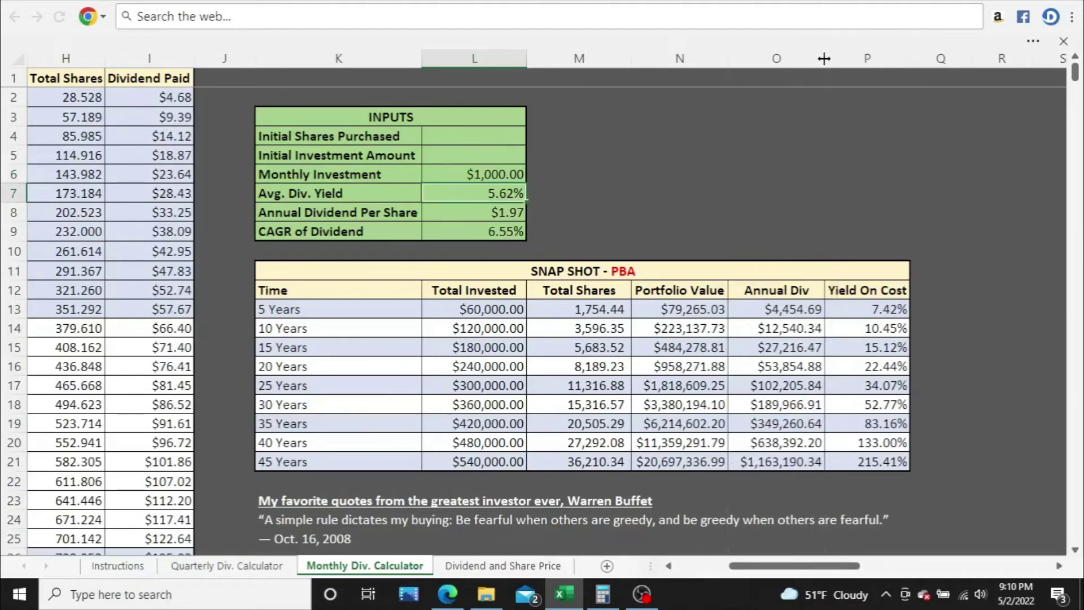
left_click(775, 463)
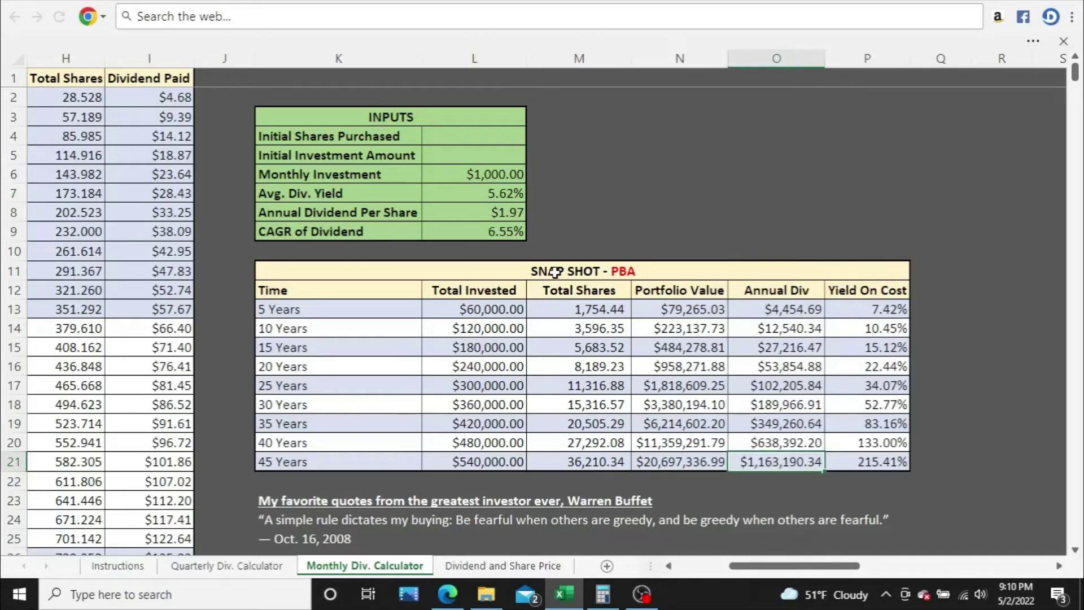
left_click(647, 464)
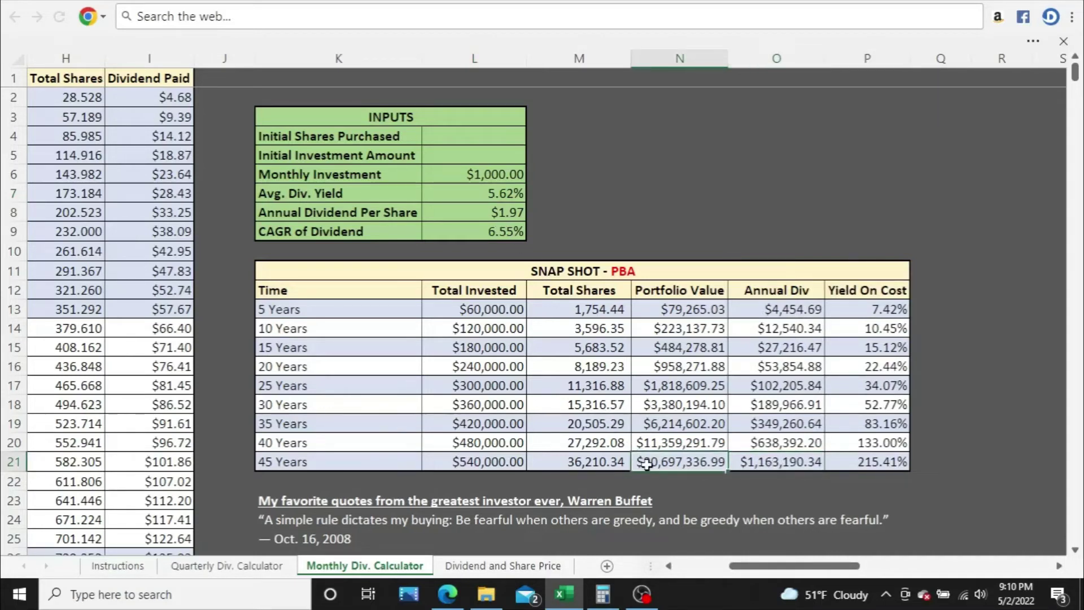
- Enter 1500, 2000 and 2500 as the monthly investment, checking the 20-year portfolio and dividend
left_click(448, 172)
type("1500")
key("Return")
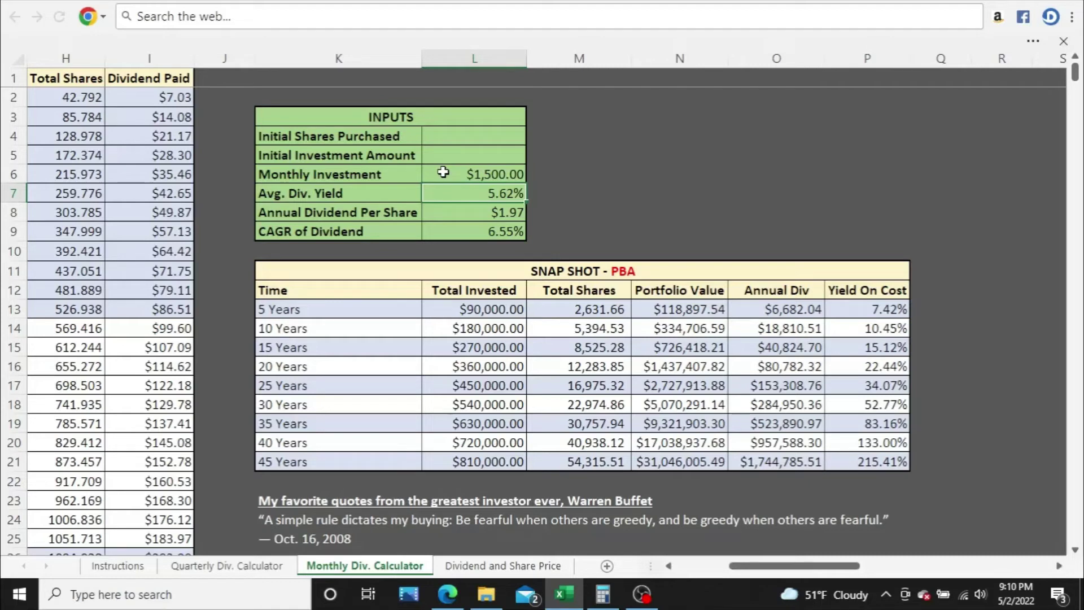
left_click(443, 173)
type("2000")
key("ctrl+Return")
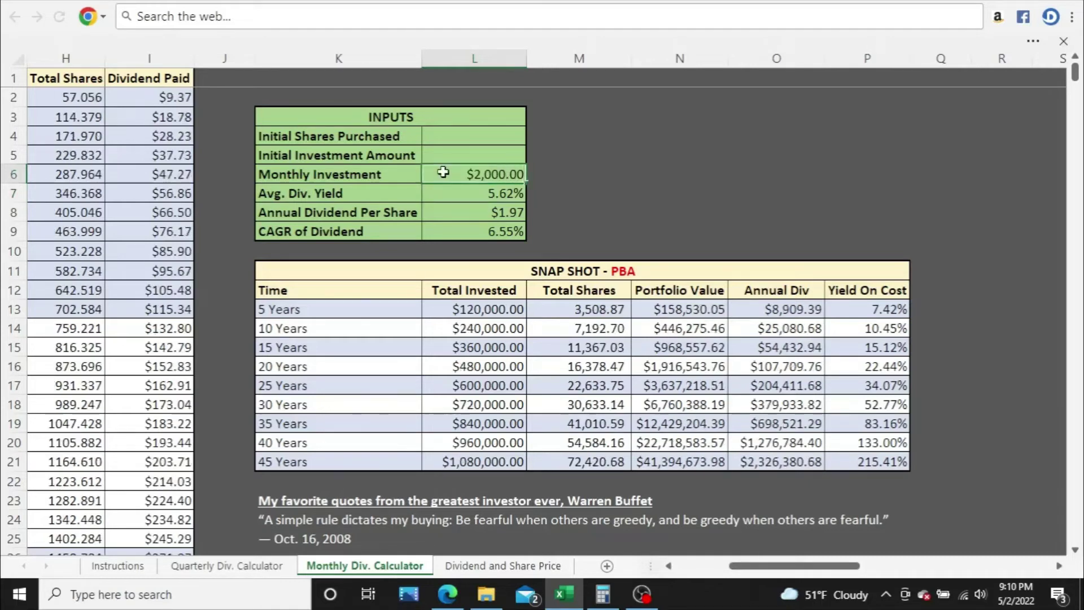
key("Return")
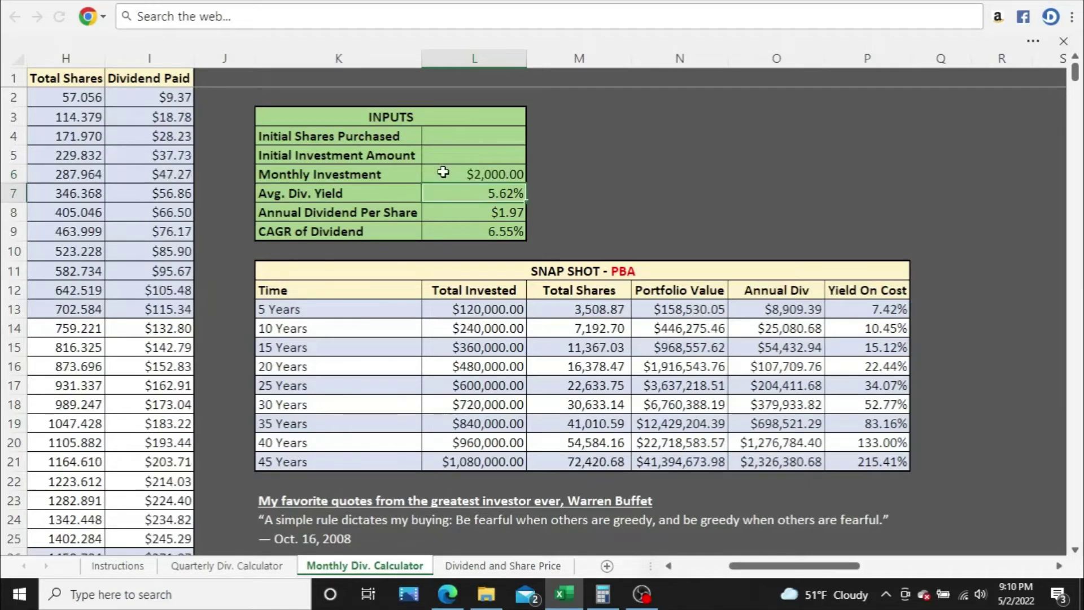
left_click(637, 368)
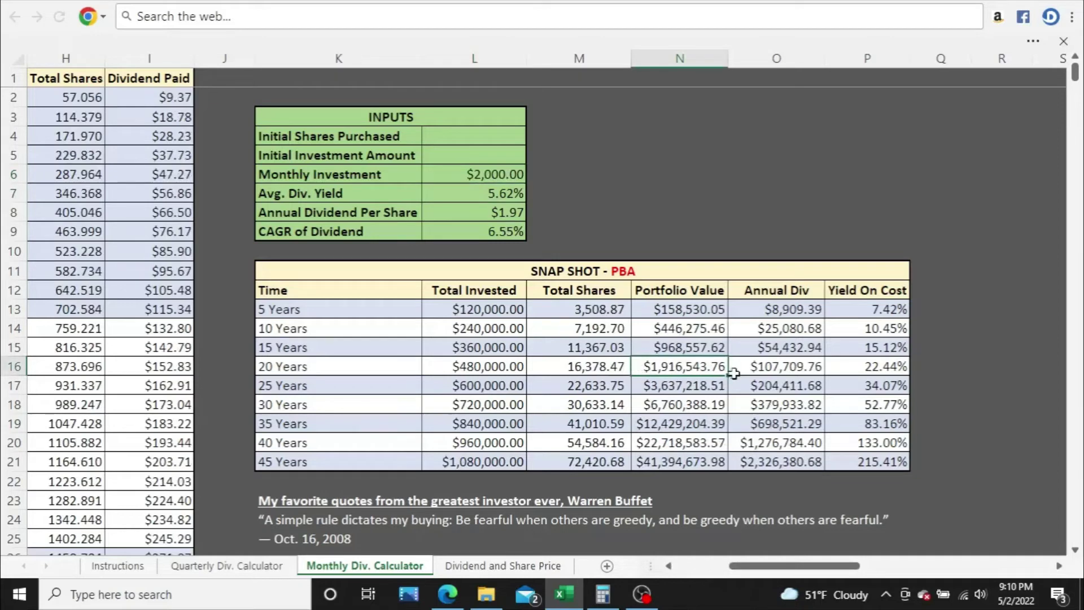
left_click(753, 367)
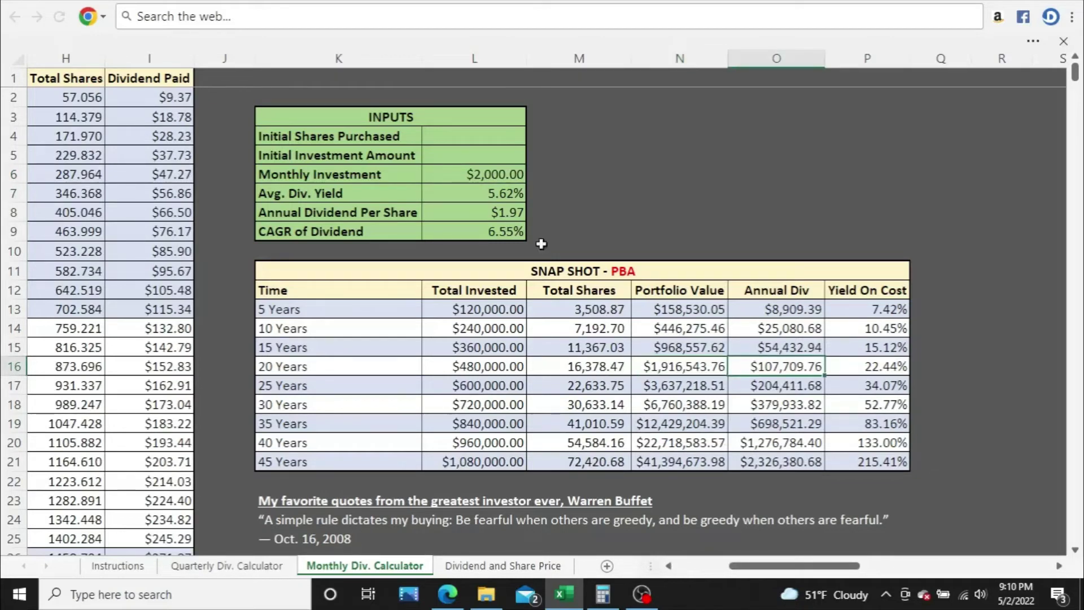
left_click(453, 175)
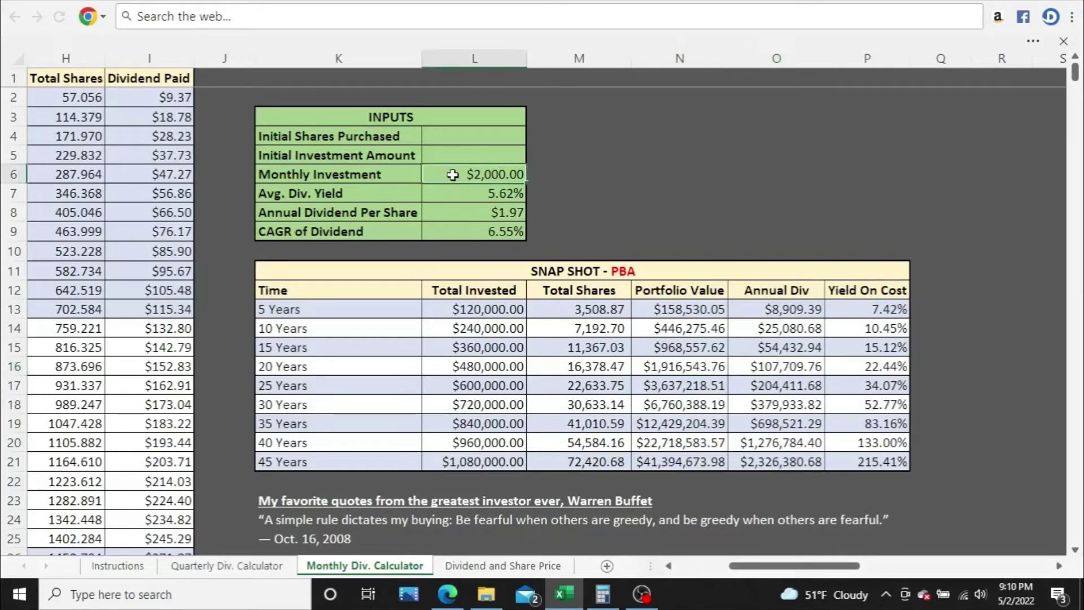
type("2500")
key("Return")
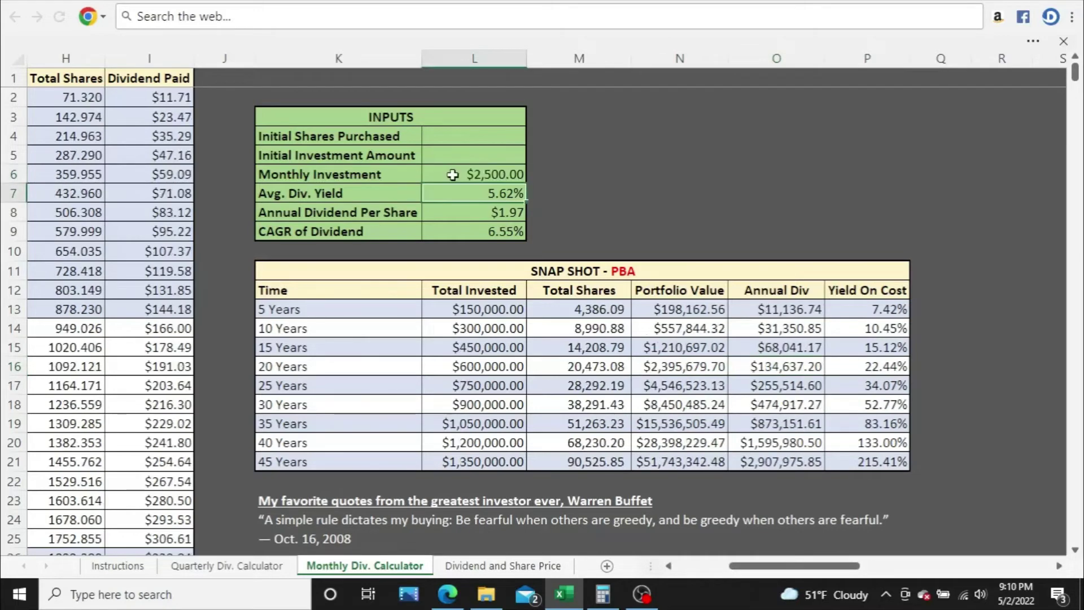
- Change the Monthly Investment in L6 to 3000
left_click(444, 174)
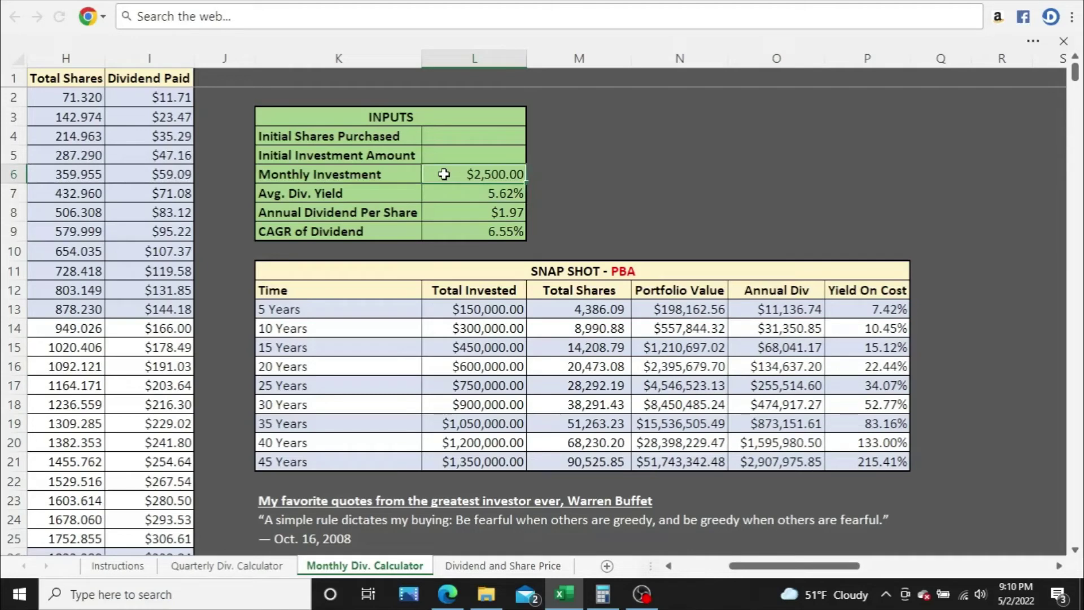
double_click(445, 174)
key("BackSpace")
key("BackSpace")
key("BackSpace")
key("BackSpace")
type("3000")
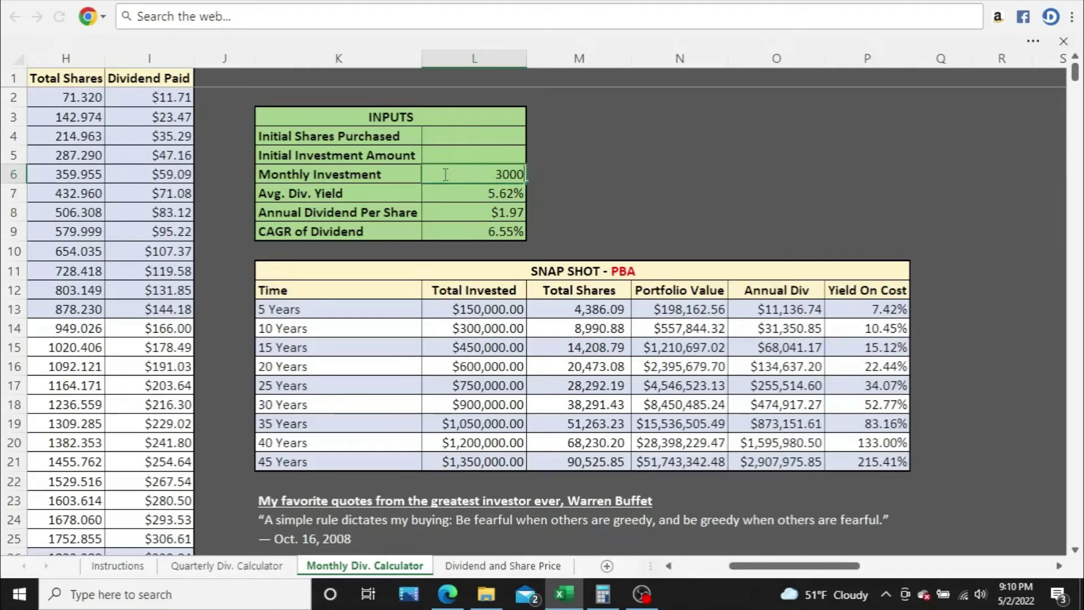
key("Return")
double_click(436, 174)
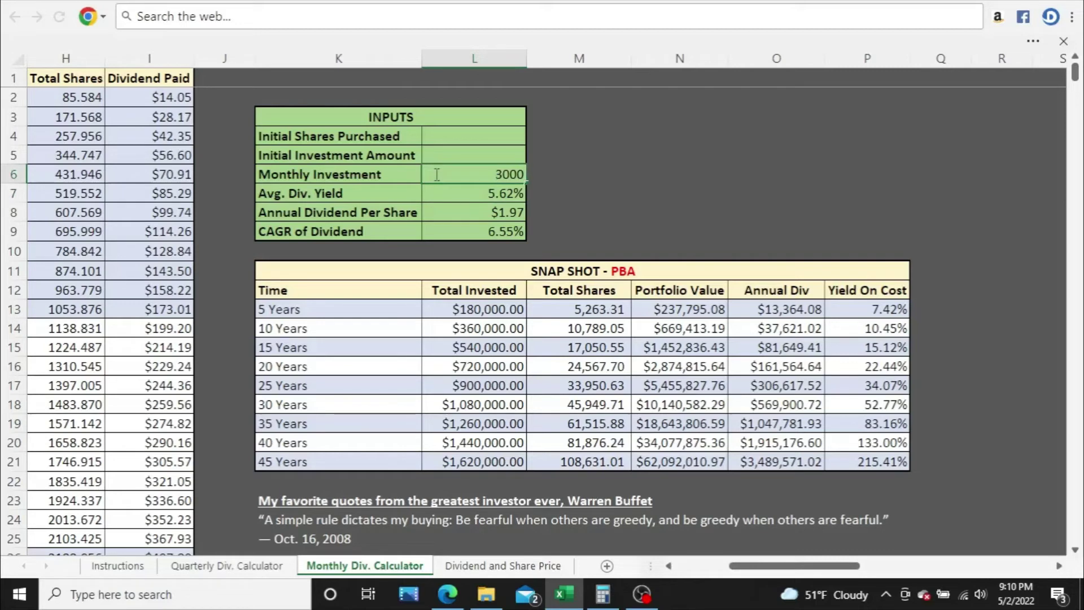
left_click(443, 191)
- Enter 3500 monthly and check the 45- and 25-year dividends and 15-year portfolio value
left_click(447, 173)
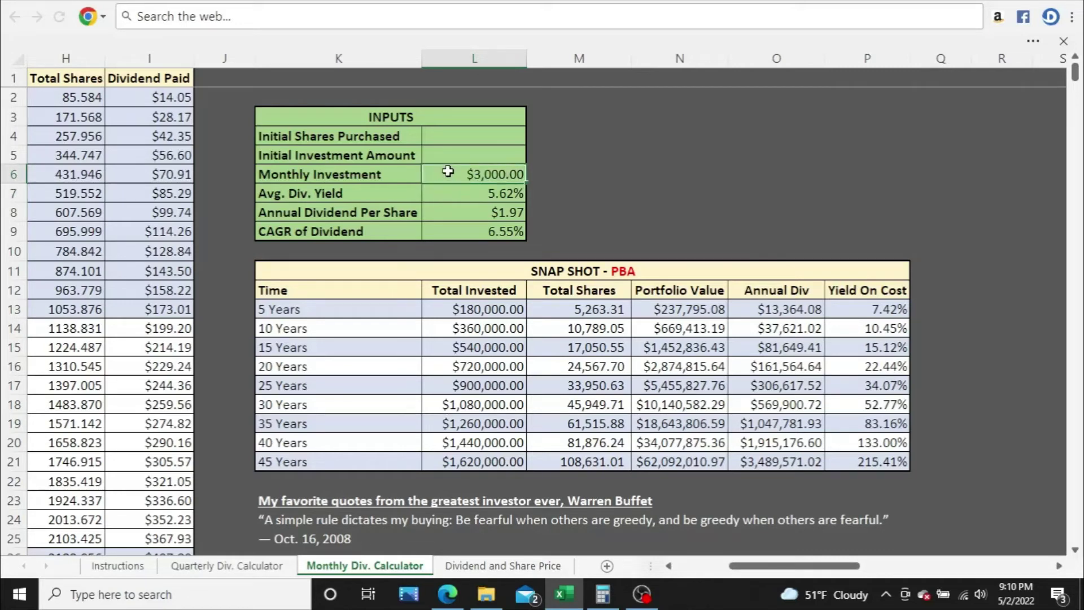
type("3500")
key("Return")
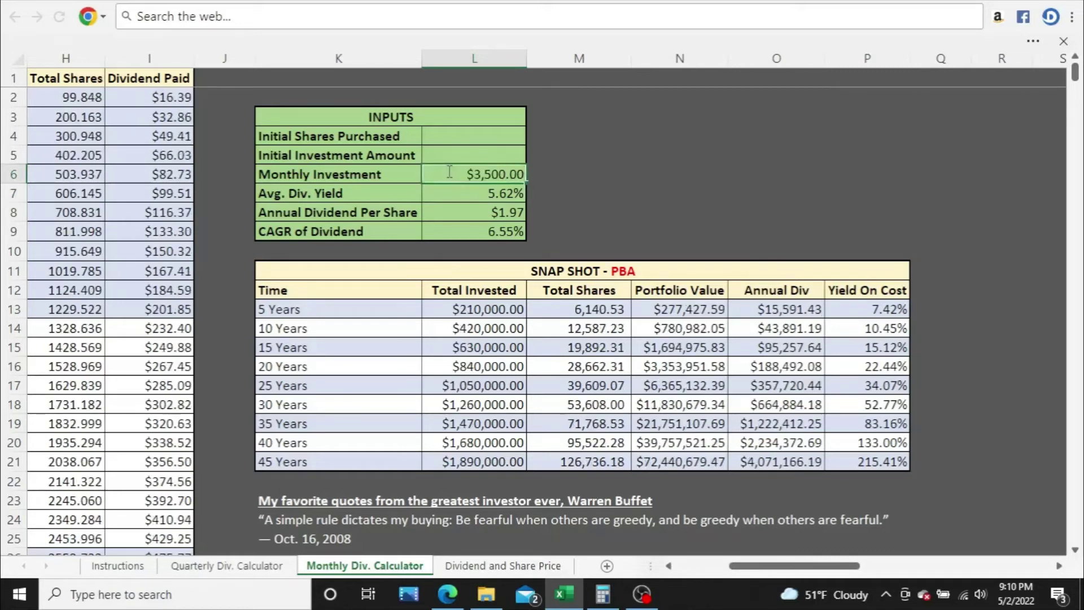
left_click(761, 472)
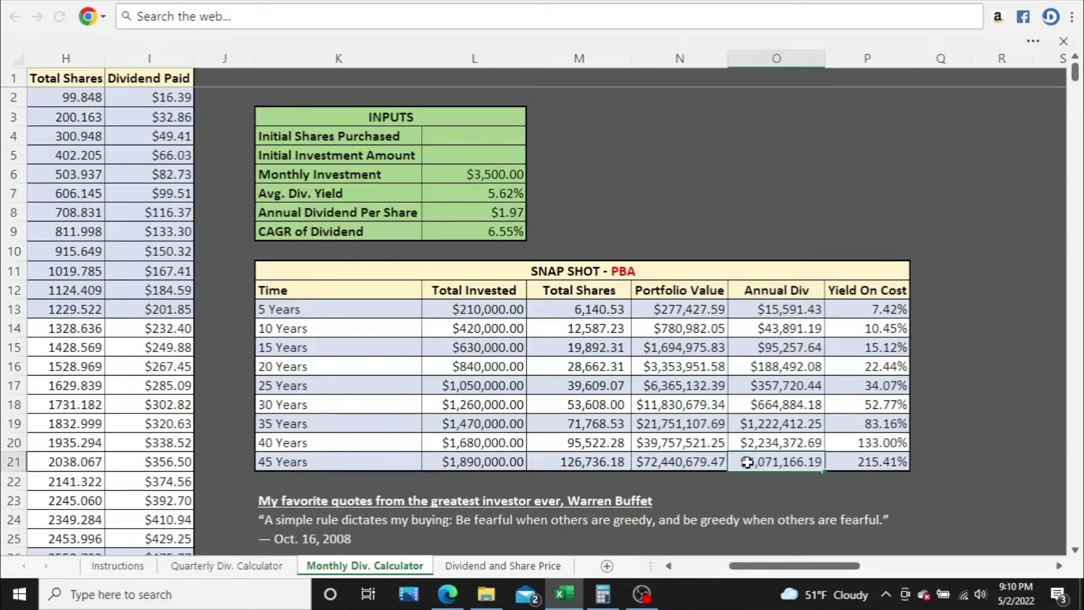
left_click(746, 383)
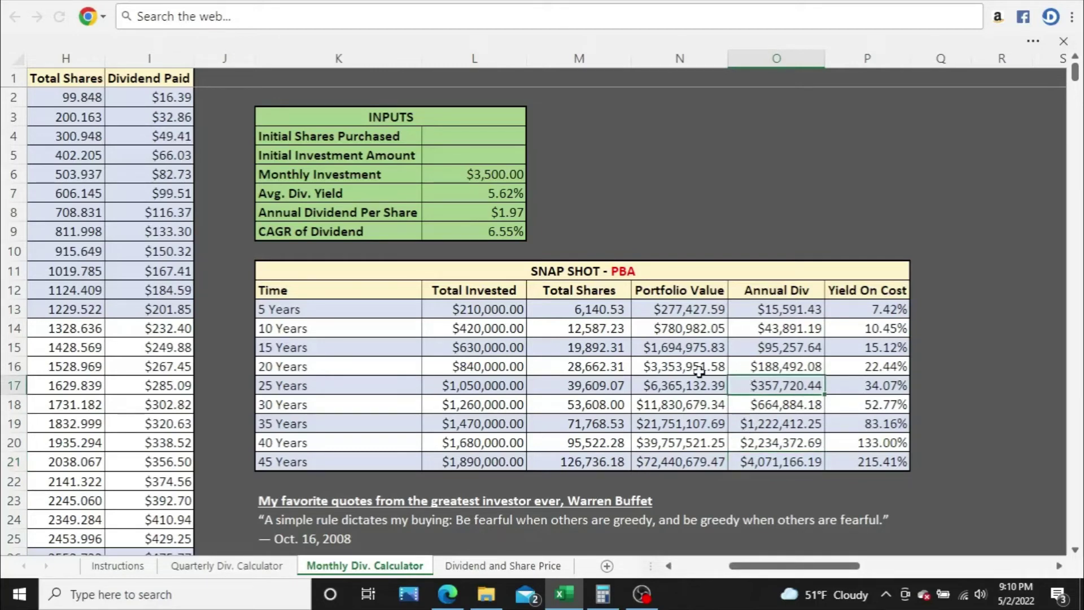
left_click(668, 348)
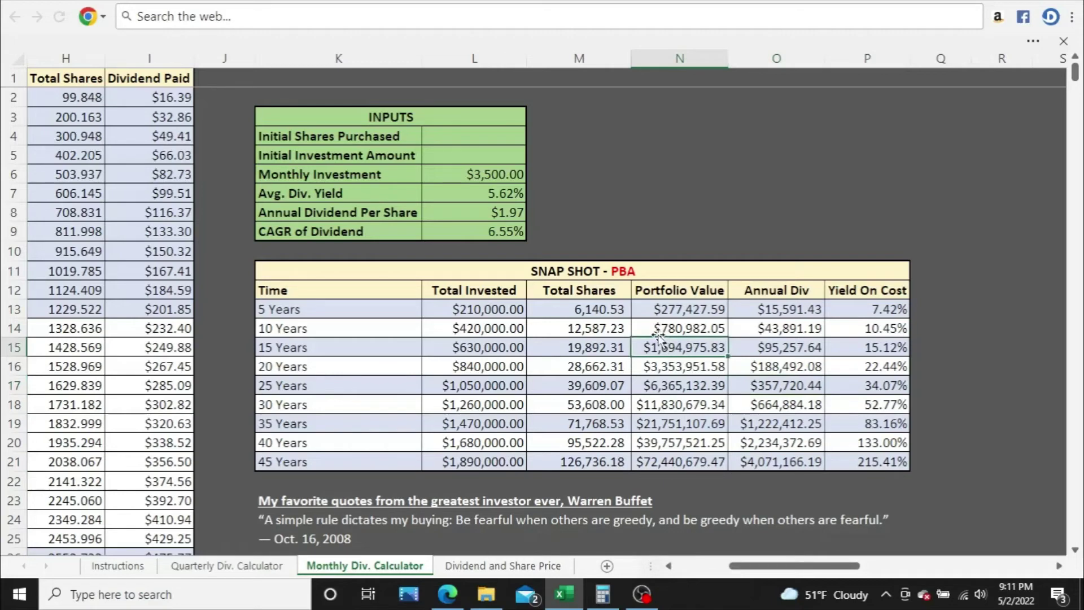
- Enter 4000 monthly and review the 10- and 15-year portfolio values and 15-year dividend
left_click(451, 174)
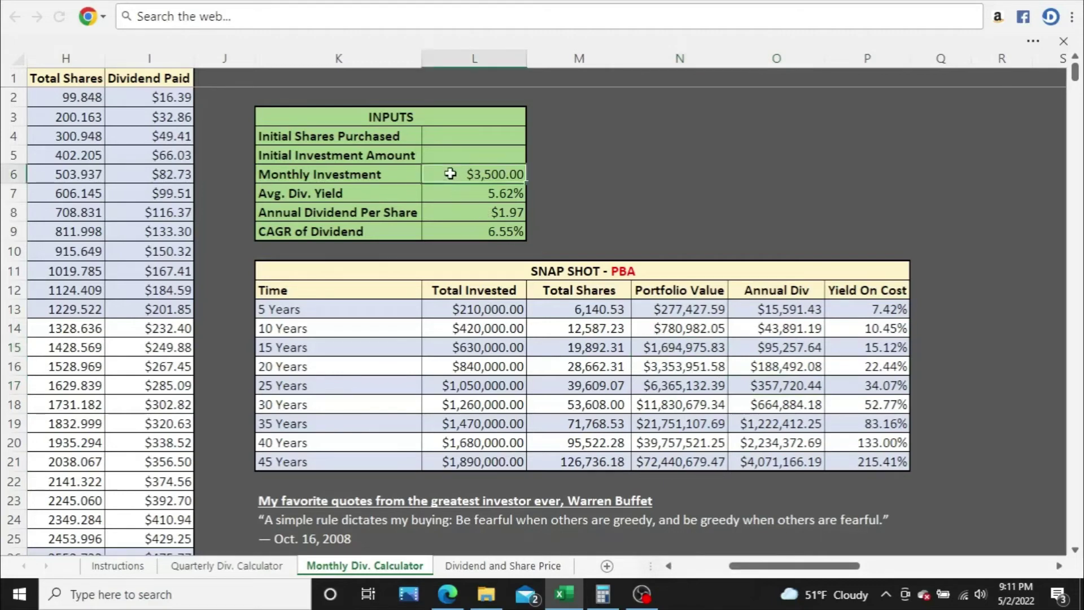
type("4000")
key("Return")
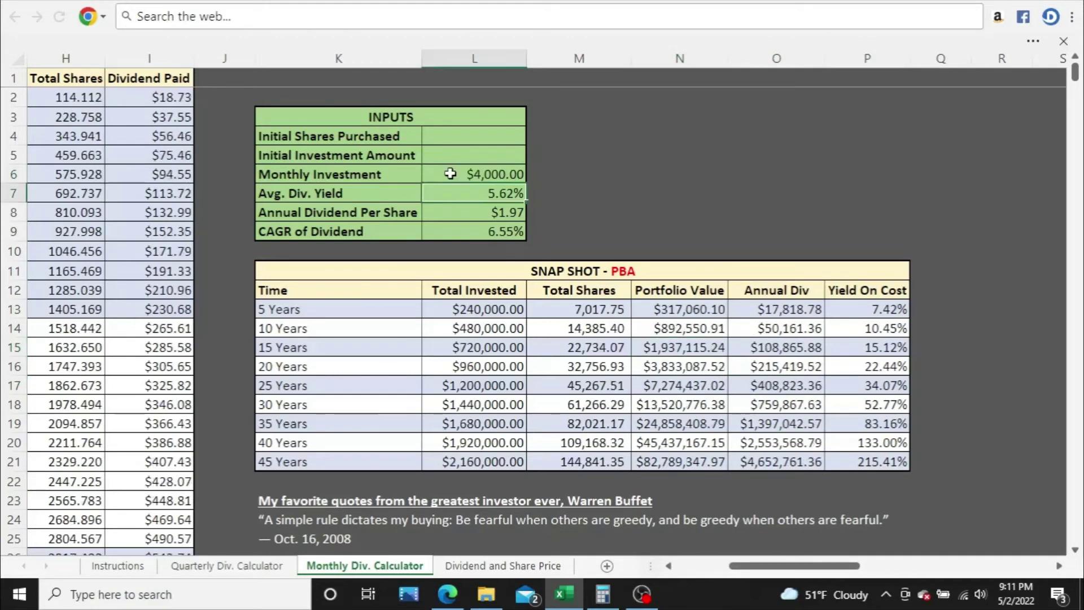
left_click(652, 330)
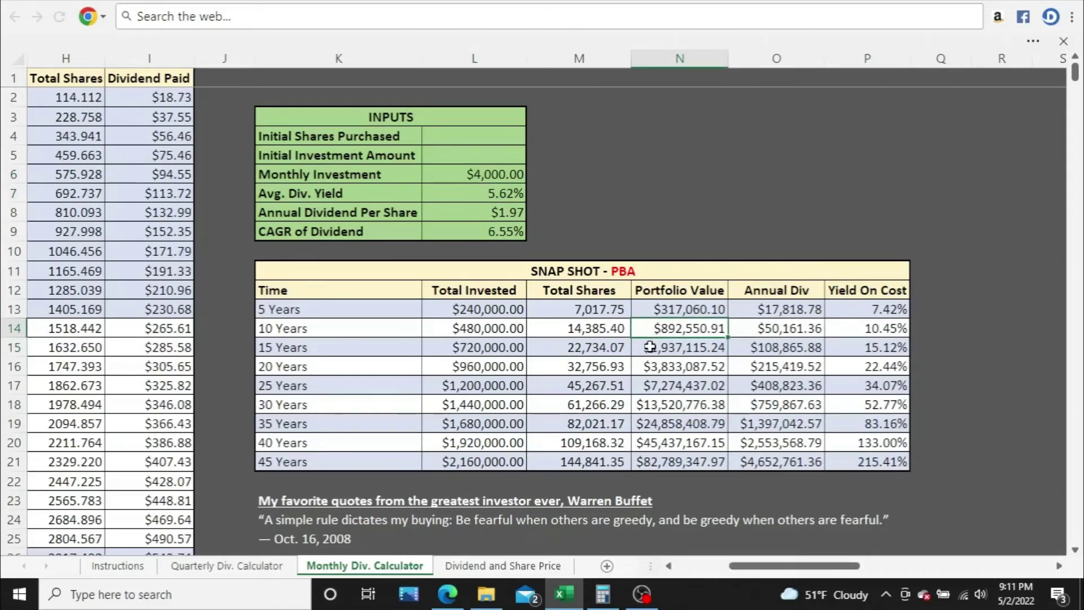
left_click(650, 346)
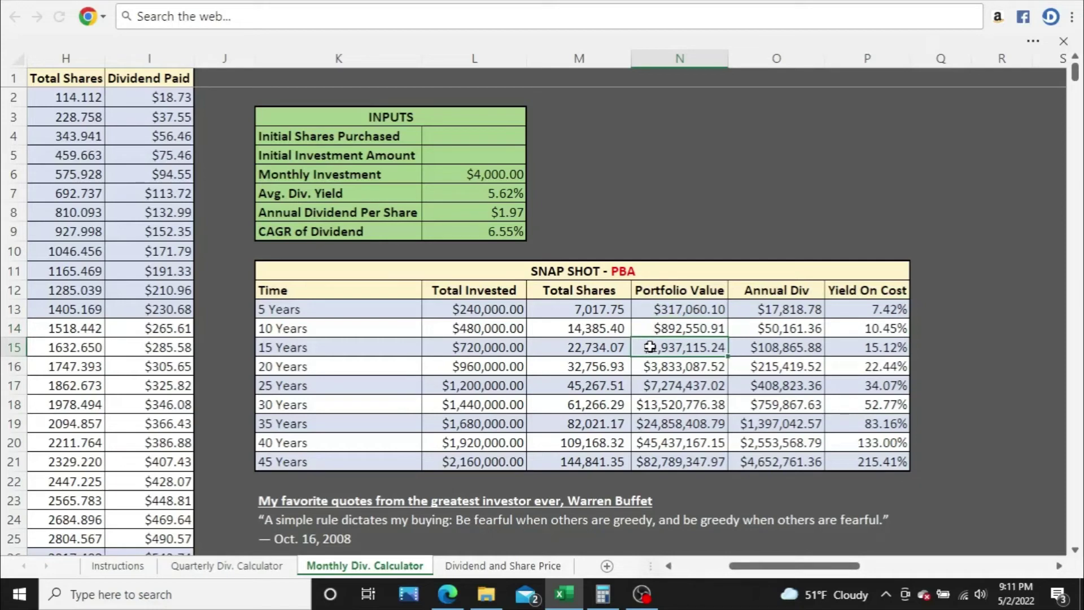
left_click(753, 346)
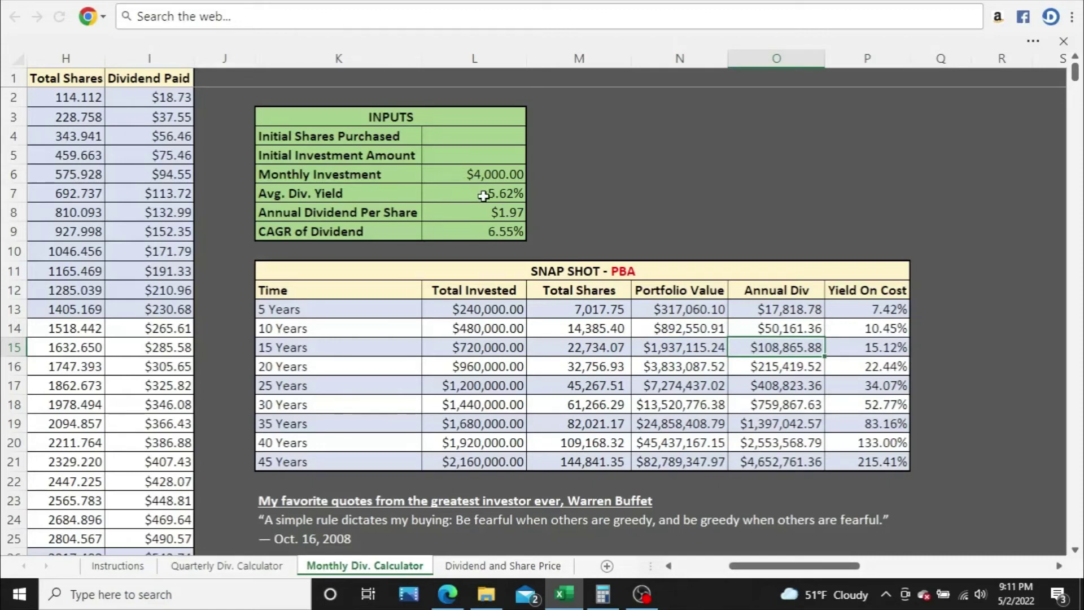
left_click(482, 233)
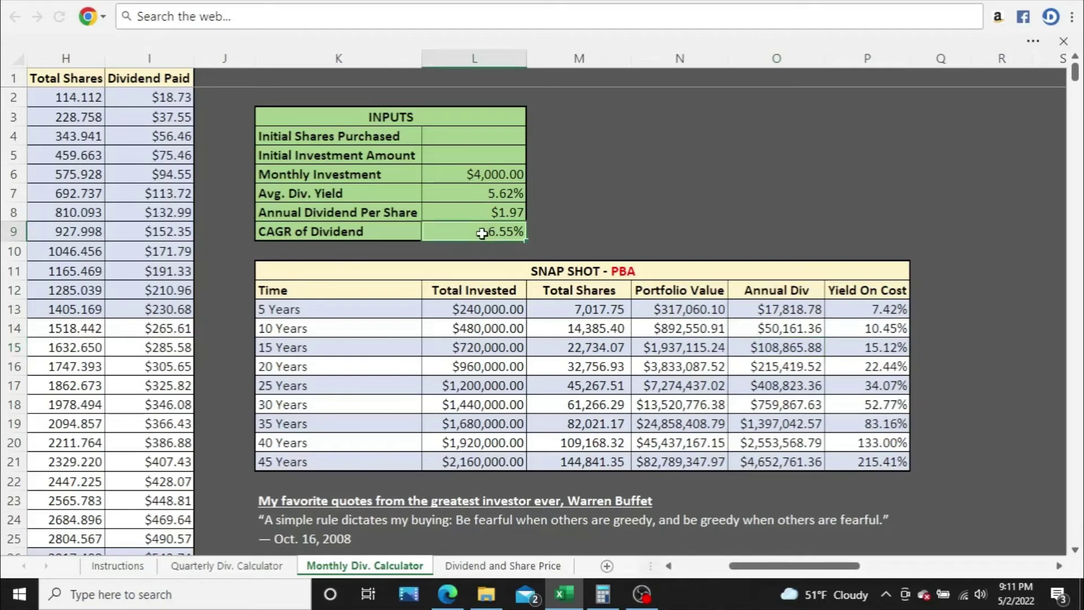
type("3")
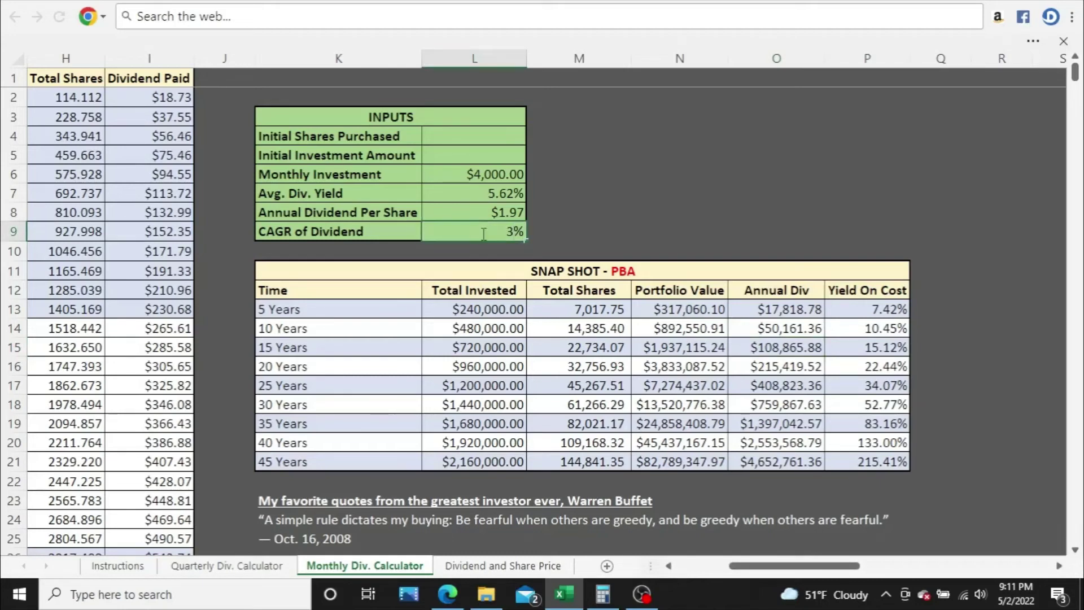
key("Return")
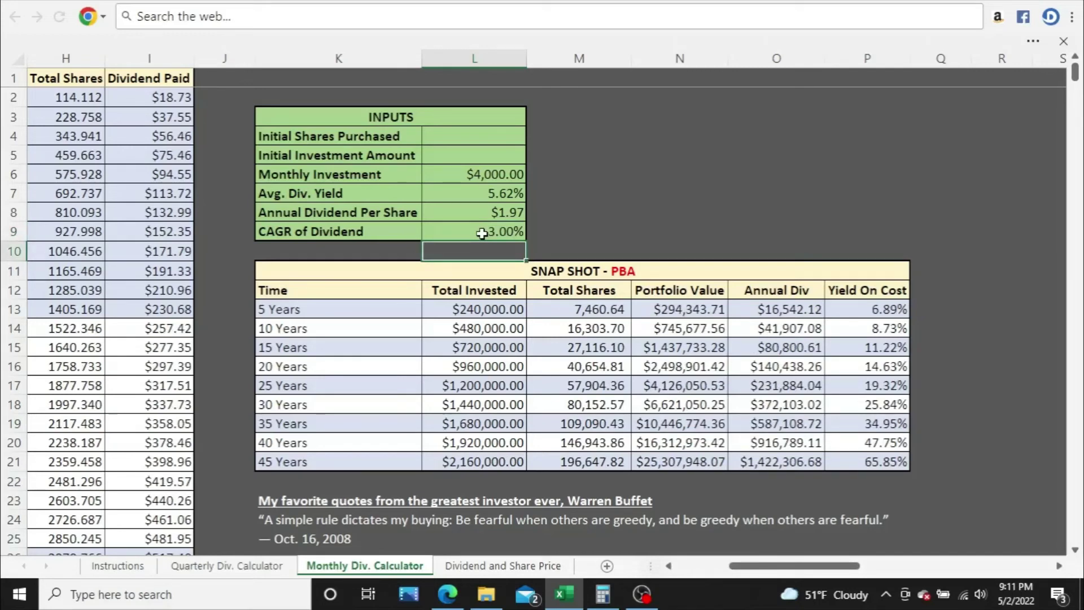
left_click(482, 233)
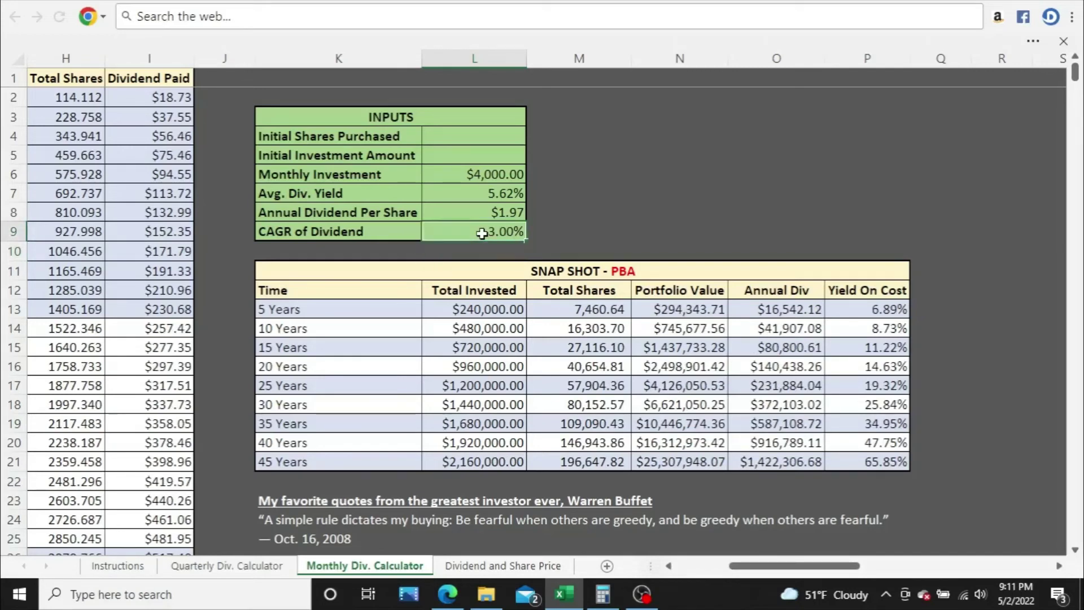
type("6.55")
key("Return")
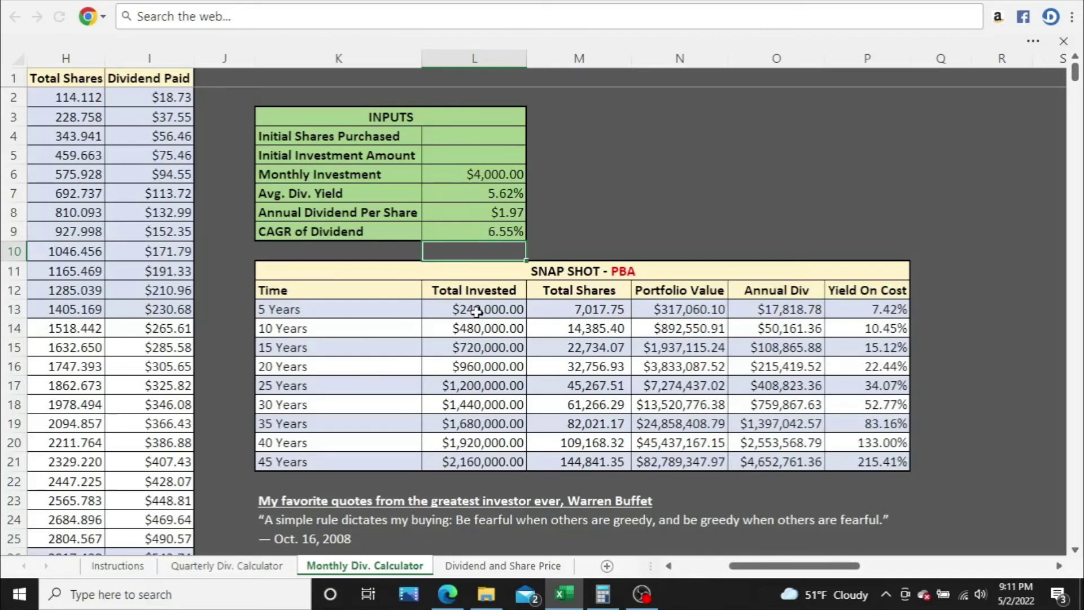
- Review the $37.59 current price, $35.07 fair price, 7.17% over-priced figure and average dividend yield
left_click(523, 567)
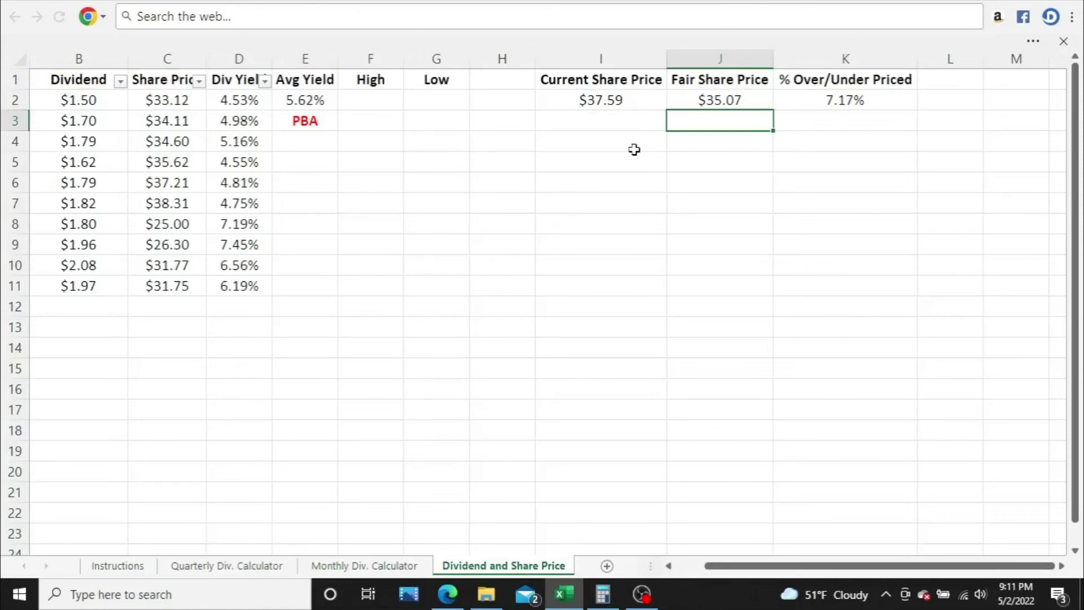
left_click(627, 101)
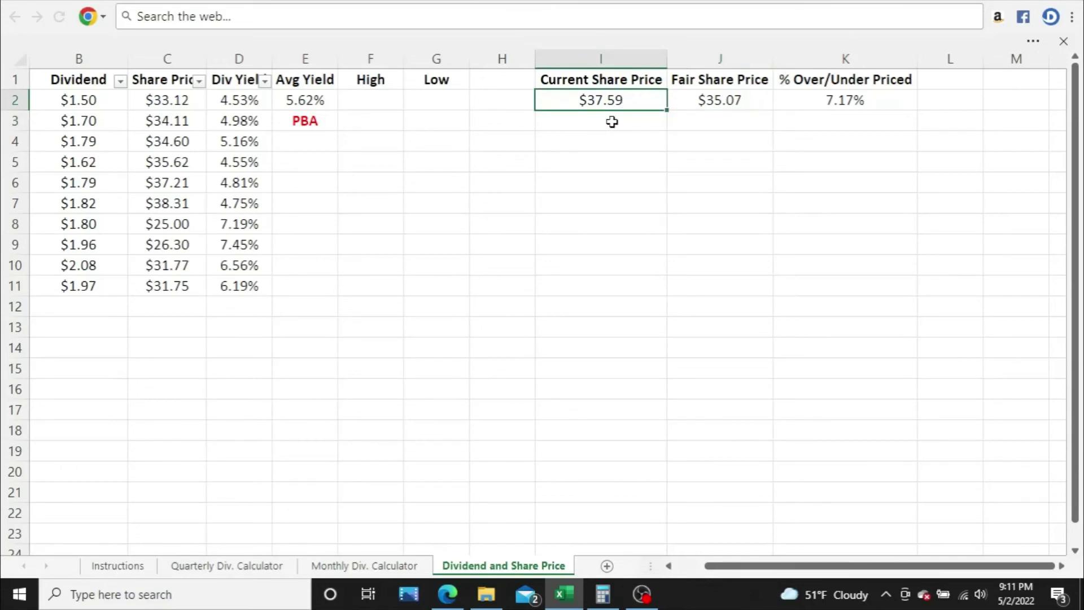
left_click(689, 100)
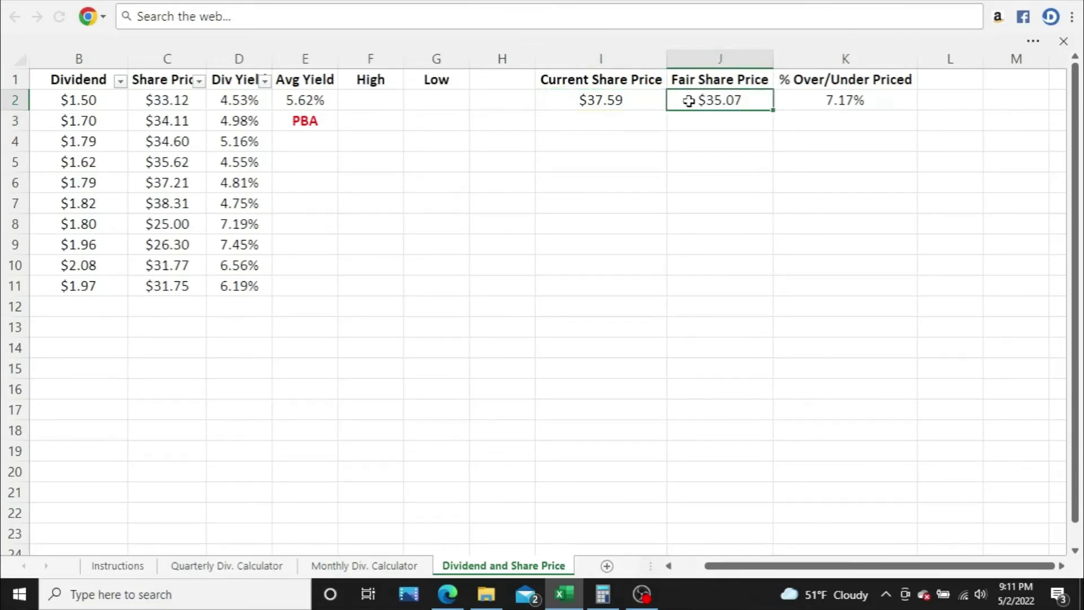
left_click(804, 103)
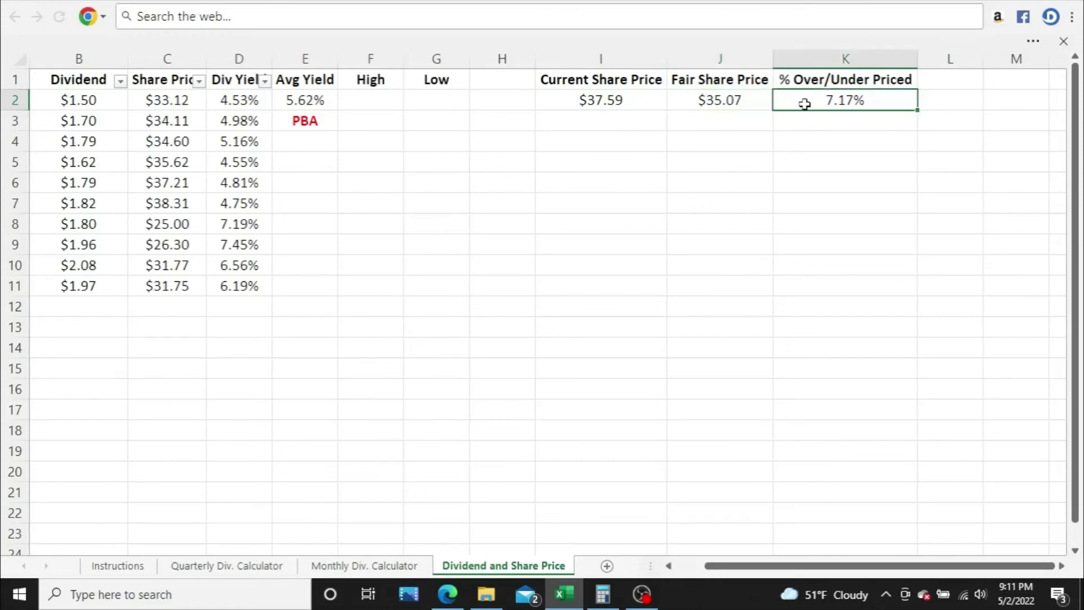
left_click(323, 101)
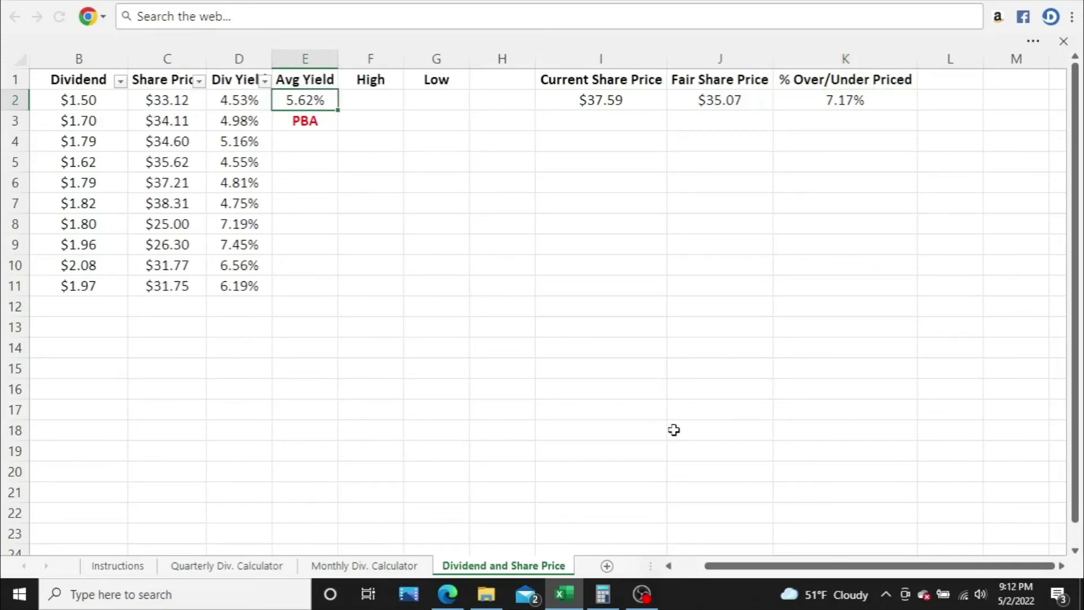
left_click_drag(764, 570, 713, 571)
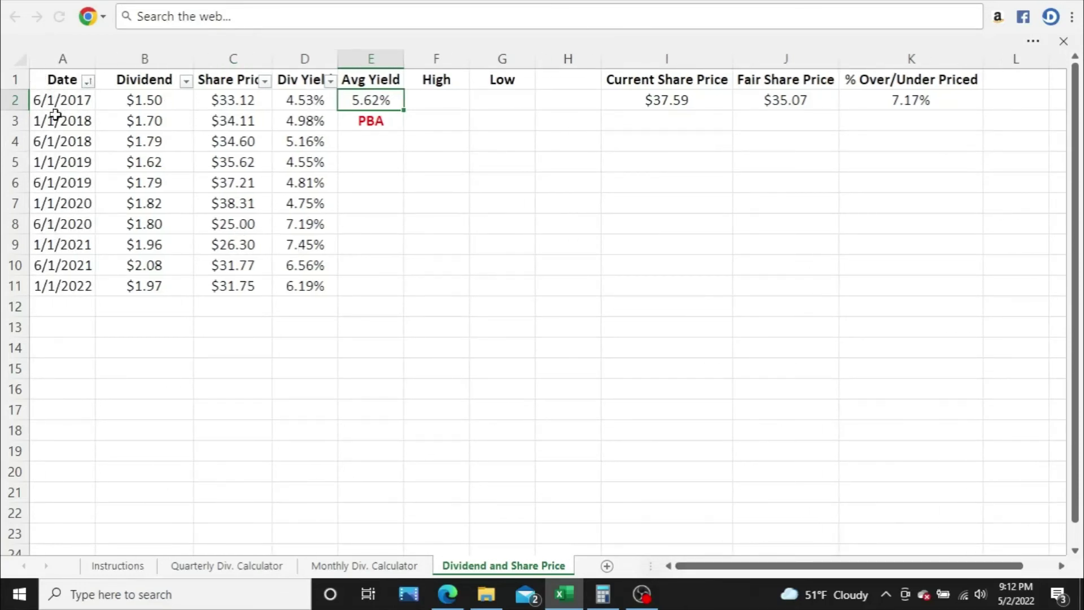
left_click(116, 104)
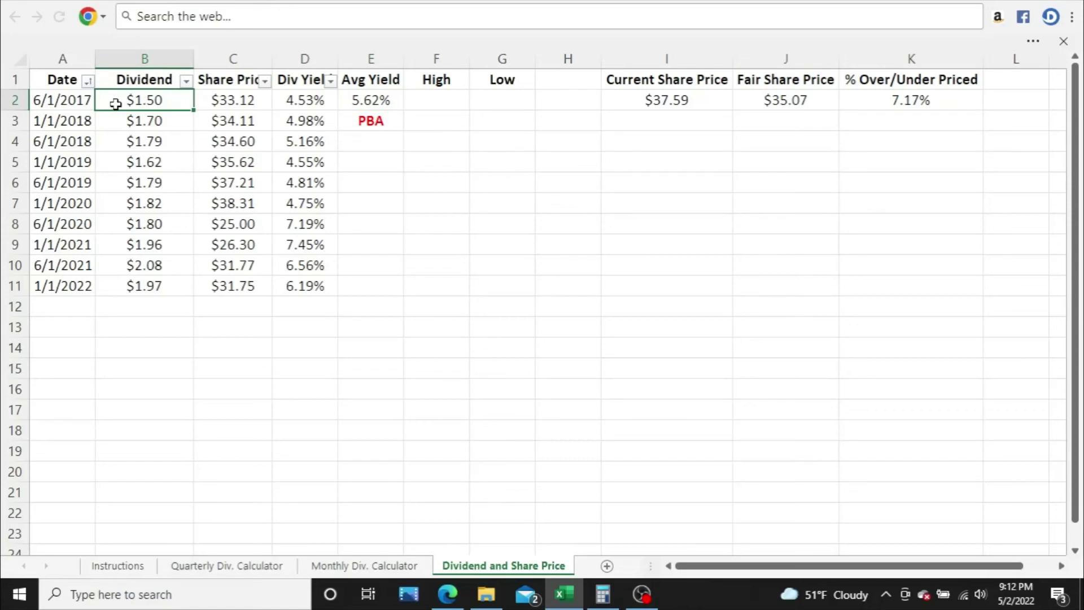
left_click(204, 102)
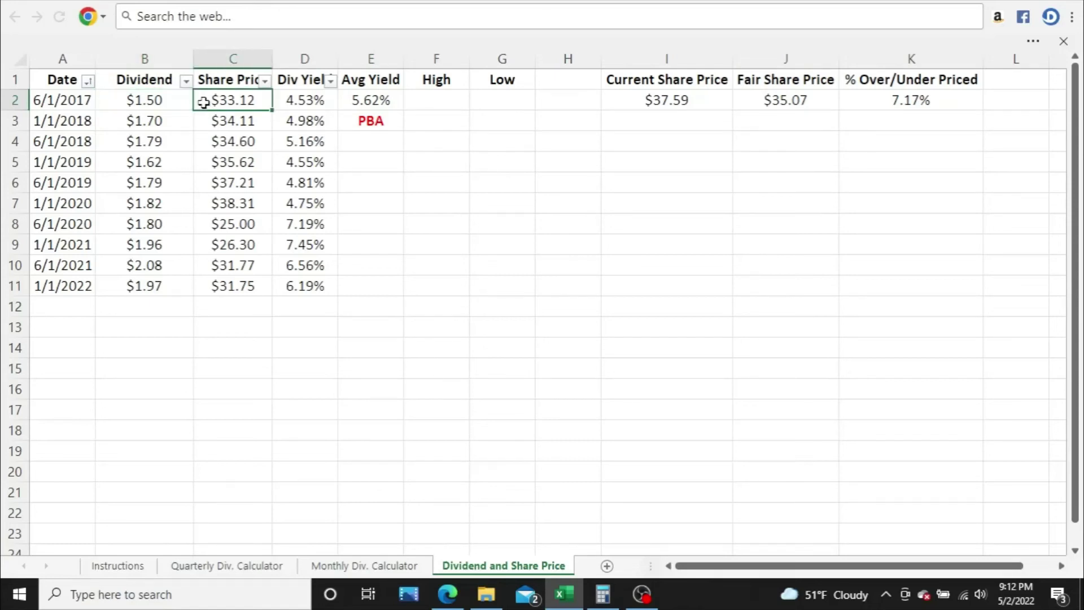
left_click(287, 100)
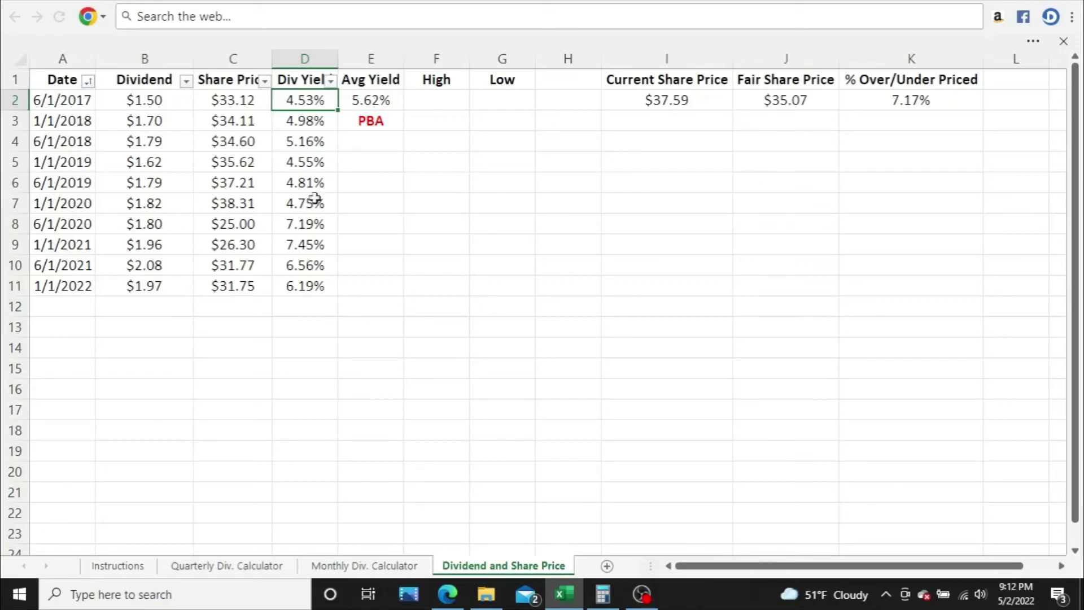
left_click(371, 99)
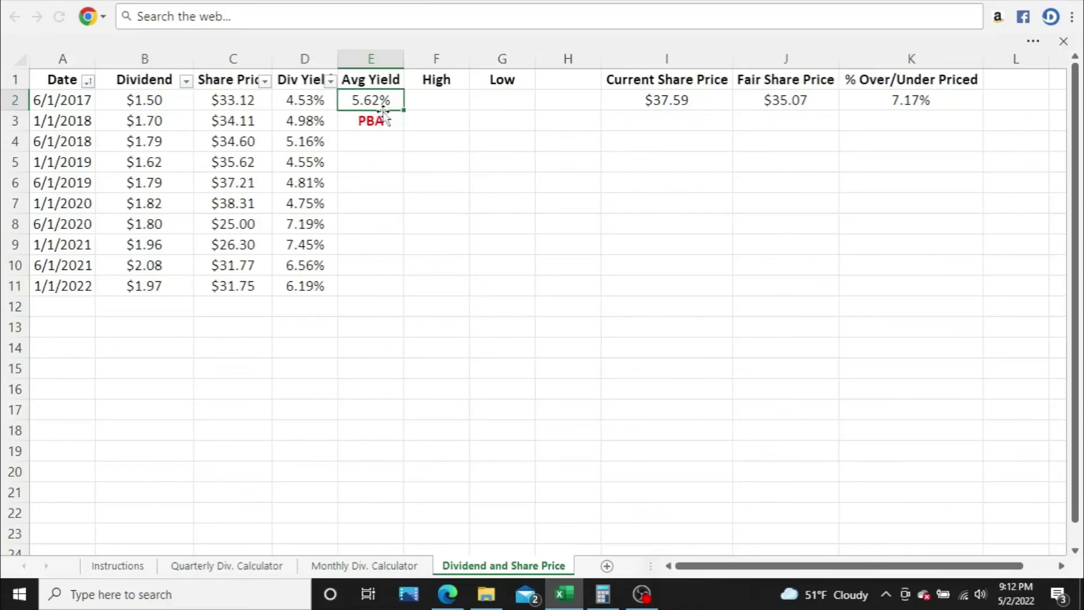
left_click(744, 101)
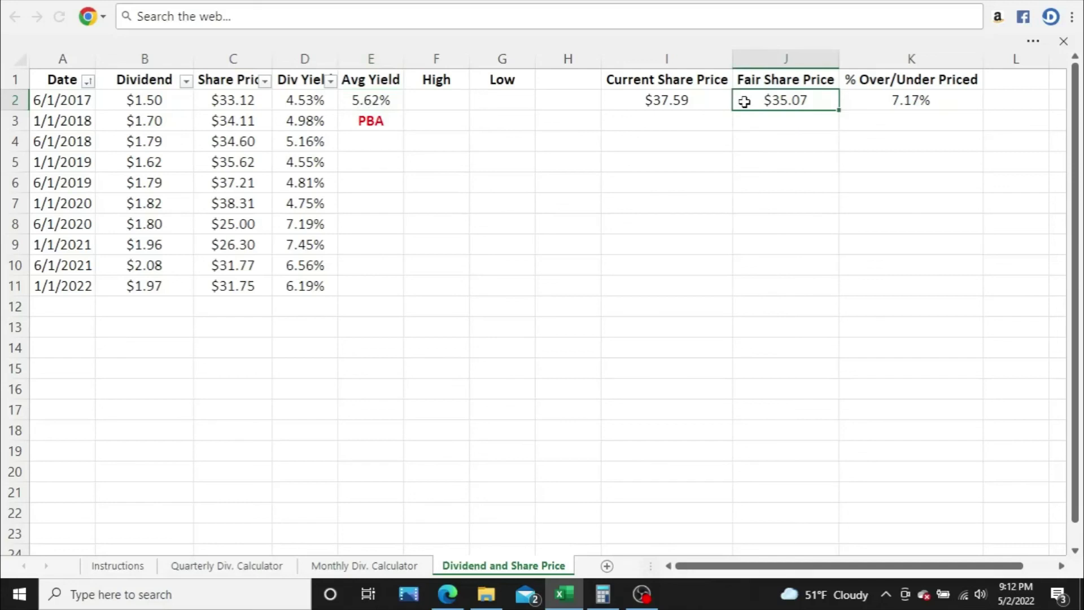